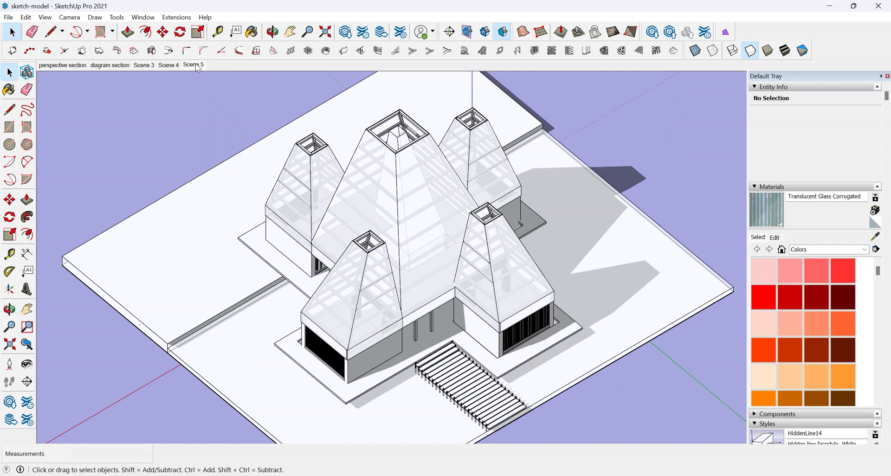
# Show the diagram section scene and capture a screenshot of the building section in the model view
pyautogui.click(197, 66)
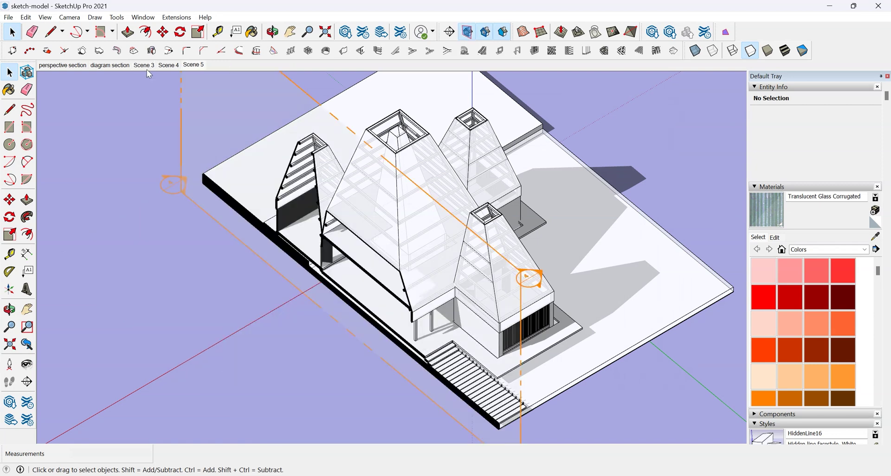
pyautogui.click(110, 66)
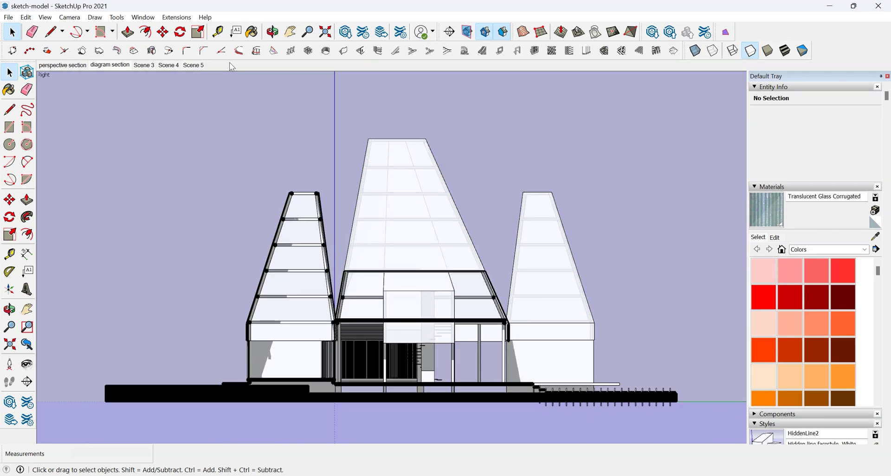
pyautogui.press('super+shift+s')
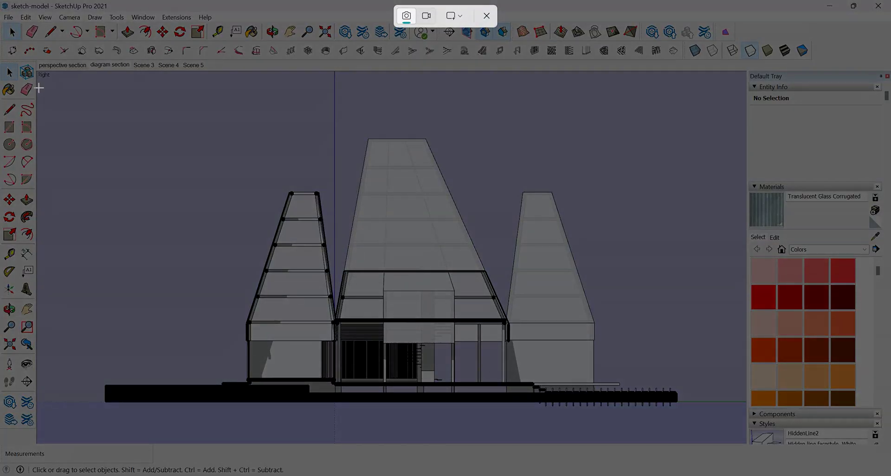
pyautogui.moveTo(39, 86); pyautogui.dragTo(745, 429)
# Switch to Illustrator and paste the captured section onto the blank Untitled-2 artboard
pyautogui.hotkey('alt', 'Tab')
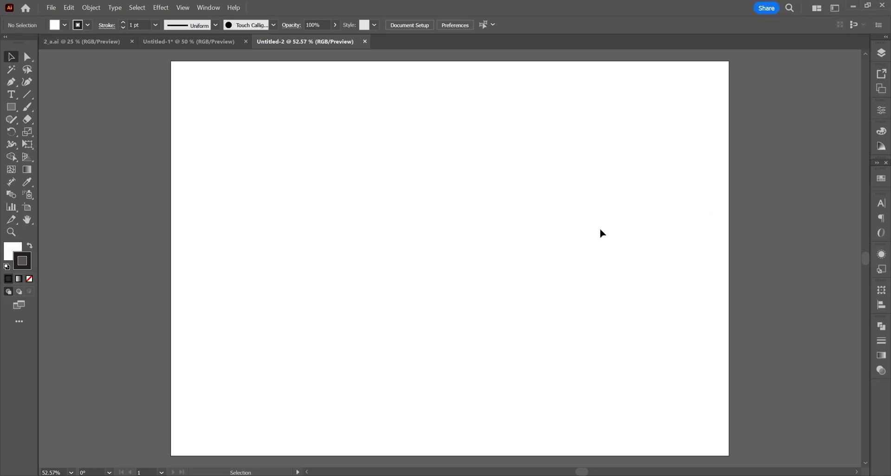
pyautogui.hotkey('ctrl', 'v')
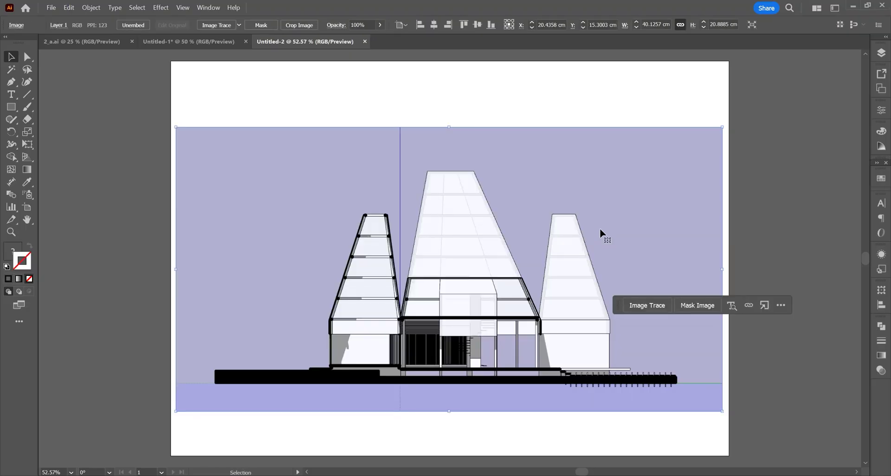
pyautogui.click(589, 95)
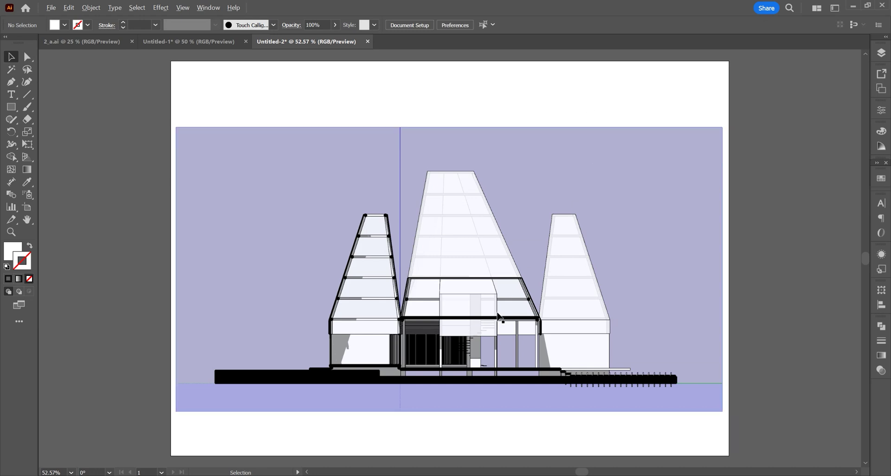
# Rename the layer holding the screenshot as ss and add a new layer named sketch above it
pyautogui.scroll(1, 499, 318)
pyautogui.click(489, 329)
pyautogui.click(881, 55)
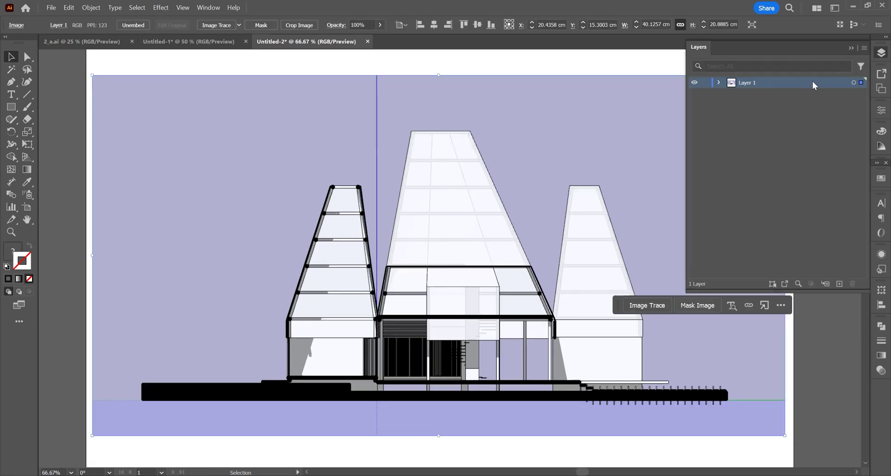
pyautogui.doubleClick(745, 82)
pyautogui.press('Return')
pyautogui.click(841, 284)
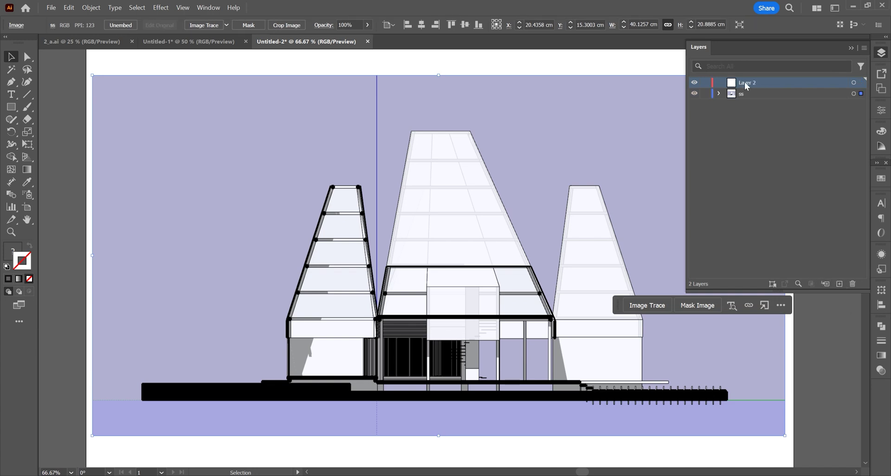
pyautogui.doubleClick(745, 83)
pyautogui.write('sketch')
pyautogui.press('Return')
# Set the pasted section image's opacity to 50% and lock the ss layer
pyautogui.click(744, 94)
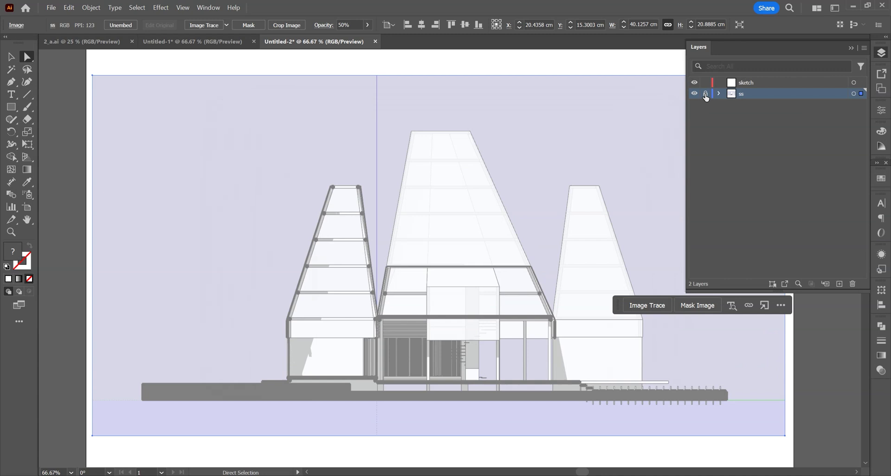
pyautogui.click(705, 93)
pyautogui.click(851, 48)
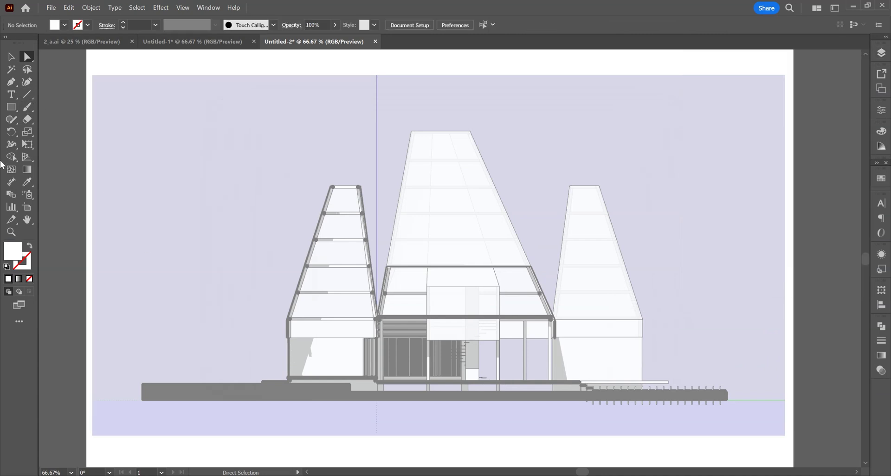
# Set the fill colour to bc2127 and draw rectangles over the left building's floor slab and the lower ledge beside it
pyautogui.doubleClick(9, 250)
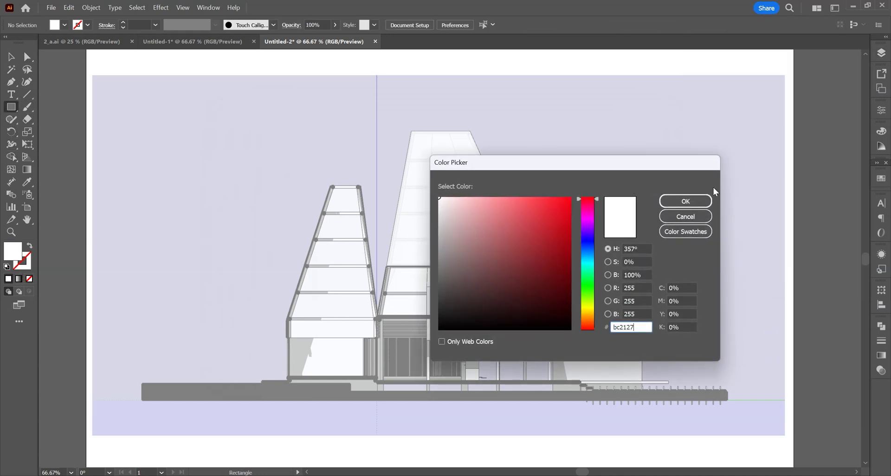
pyautogui.click(686, 201)
pyautogui.scroll(2, 292, 386)
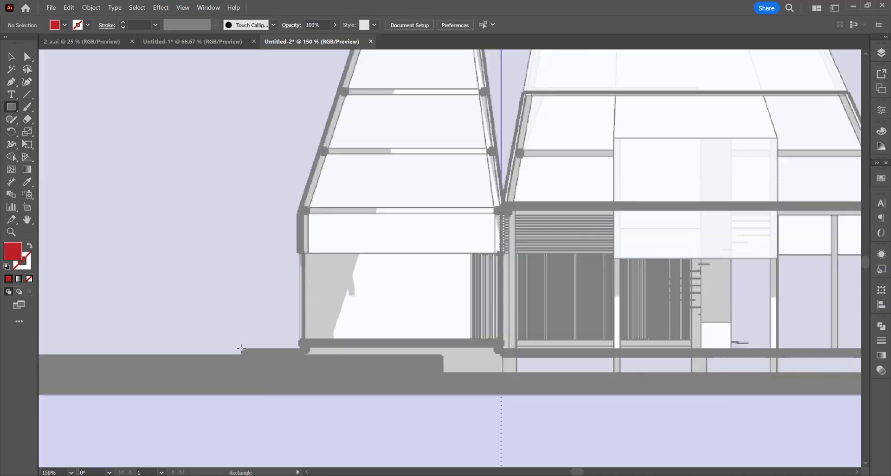
pyautogui.moveTo(285, 362)
pyautogui.mouseDown()
pyautogui.moveTo(310, 355)
pyautogui.moveTo(261, 353)
pyautogui.moveTo(542, 336)
pyautogui.mouseUp()
pyautogui.press('v')
pyautogui.scroll(1, 371, 346)
pyautogui.click(253, 356)
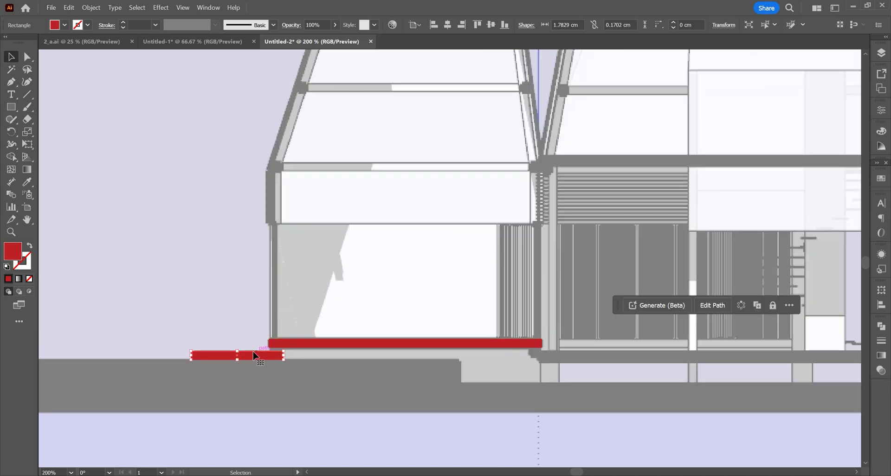
pyautogui.click(339, 344)
pyautogui.moveTo(405, 347); pyautogui.dragTo(406, 349)
# Copy the small ledge rectangle to the central building and stretch it along the full floor line
pyautogui.click(258, 355)
pyautogui.moveTo(238, 350); pyautogui.dragTo(592, 355)
pyautogui.hscroll(6, 592, 355)
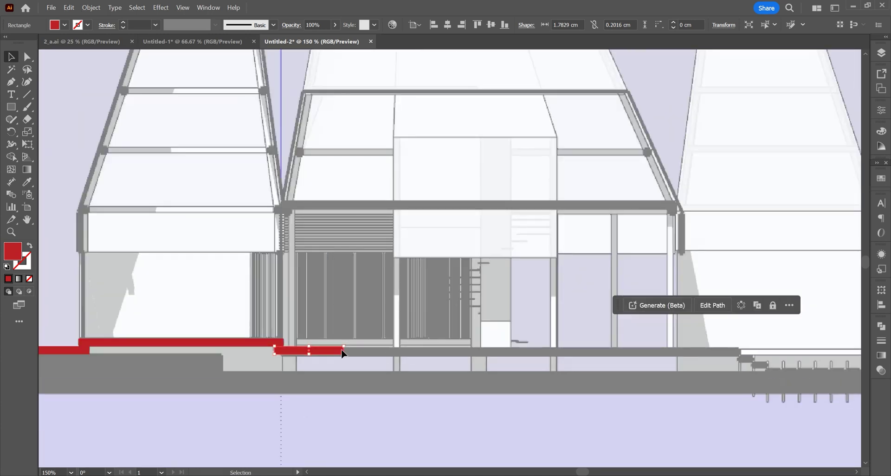
pyautogui.moveTo(342, 353); pyautogui.dragTo(800, 347)
pyautogui.moveTo(824, 349); pyautogui.dragTo(715, 347)
pyautogui.scroll(1, 645, 344)
pyautogui.scroll(-2, 715, 347)
pyautogui.moveTo(635, 348); pyautogui.dragTo(634, 355)
pyautogui.scroll(1, 253, 357)
pyautogui.moveTo(248, 352); pyautogui.dragTo(808, 346)
# Copy short red blocks over the entrance steps and the start of the deck at the end of the floor slab
pyautogui.moveTo(816, 348); pyautogui.dragTo(663, 361)
pyautogui.scroll(1, 766, 354)
pyautogui.moveTo(591, 356); pyautogui.dragTo(645, 356)
pyautogui.moveTo(675, 356); pyautogui.dragTo(548, 362)
pyautogui.scroll(-1, 692, 371)
pyautogui.moveTo(555, 364); pyautogui.dragTo(555, 374)
pyautogui.moveTo(555, 374); pyautogui.dragTo(574, 374)
# Duplicate the short red block repeatedly at even gaps along the deck to its outer end
pyautogui.scroll(-1, 573, 374)
pyautogui.scroll(1, 599, 353)
pyautogui.moveTo(497, 371); pyautogui.dragTo(529, 373)
pyautogui.moveTo(529, 372); pyautogui.dragTo(559, 373)
pyautogui.moveTo(559, 373); pyautogui.dragTo(590, 372)
pyautogui.keyDown('shift'); pyautogui.click(552, 372); pyautogui.keyUp('shift')
pyautogui.keyDown('shift'); pyautogui.click(527, 371); pyautogui.keyUp('shift')
pyautogui.moveTo(499, 371); pyautogui.dragTo(745, 373)
pyautogui.scroll(-1, 746, 372)
pyautogui.click(691, 343)
pyautogui.moveTo(678, 378); pyautogui.dragTo(702, 378)
pyautogui.scroll(-2, 776, 385)
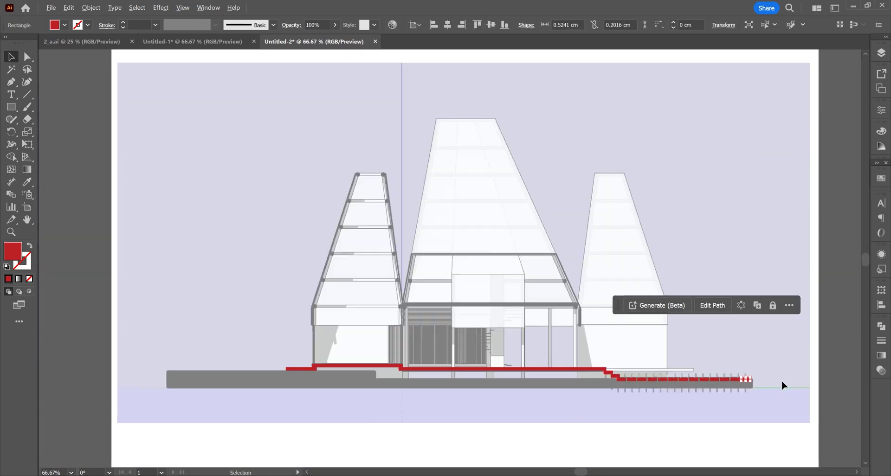
# Trace the ground beneath the buildings as a closed red shape and curve the slope between its two levels
pyautogui.click(10, 84)
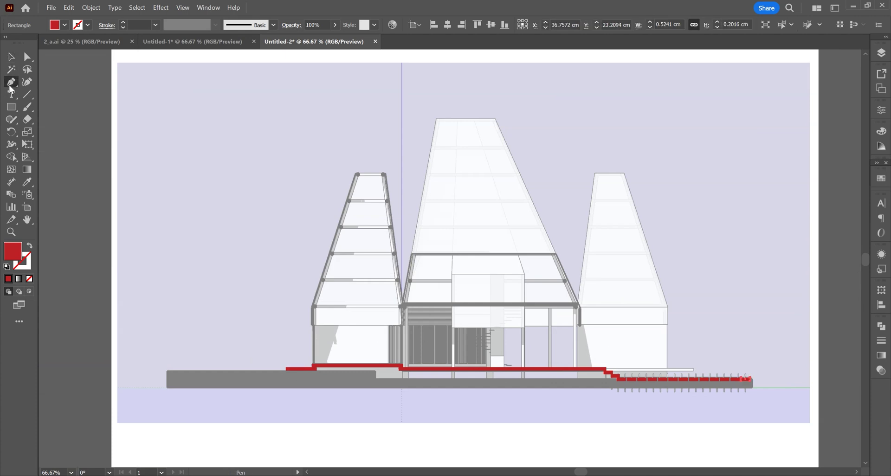
pyautogui.click(167, 370)
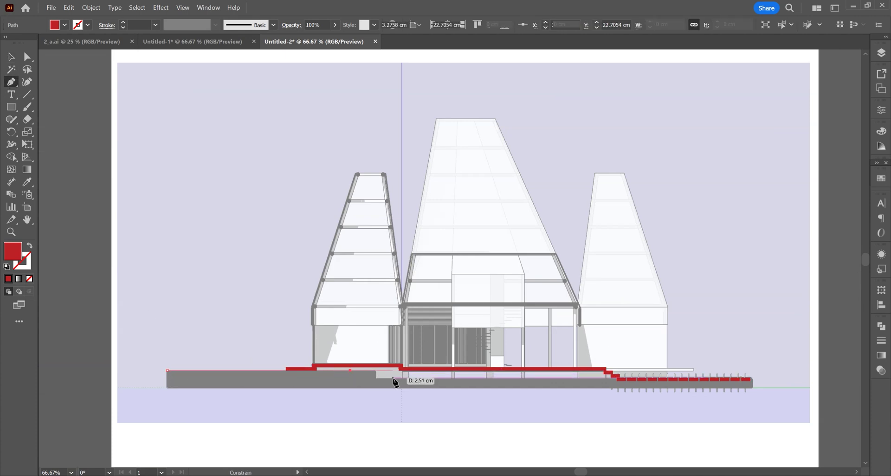
pyautogui.click(349, 371)
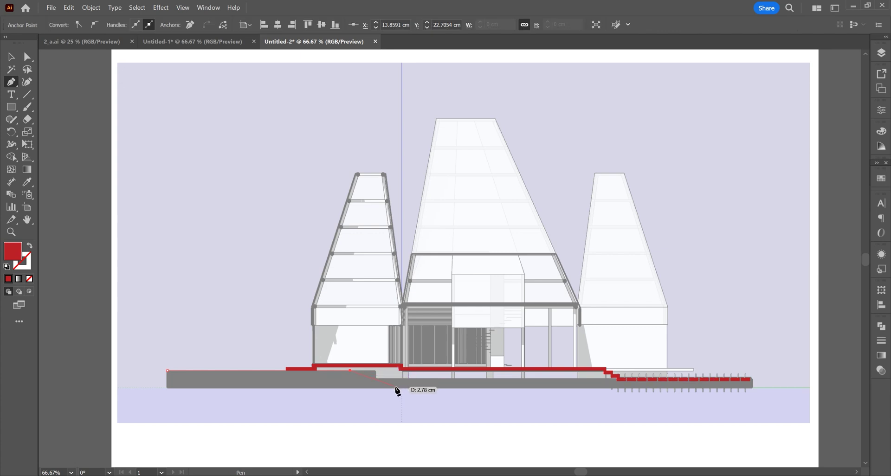
pyautogui.click(396, 385)
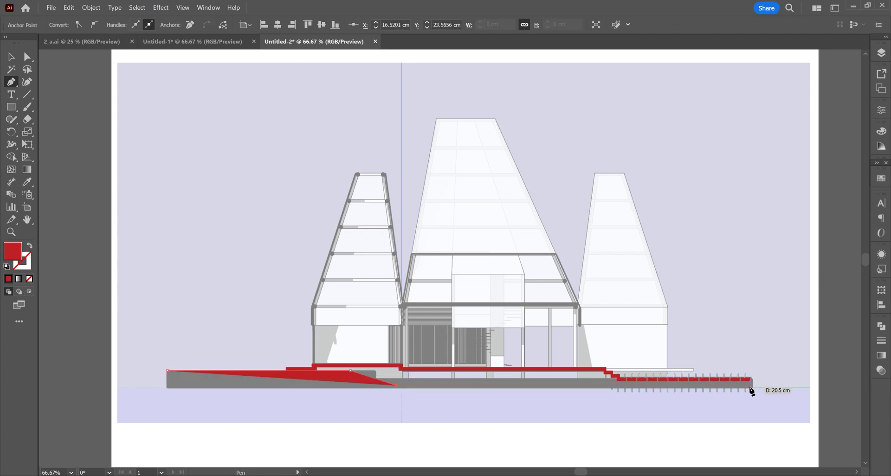
pyautogui.click(750, 386)
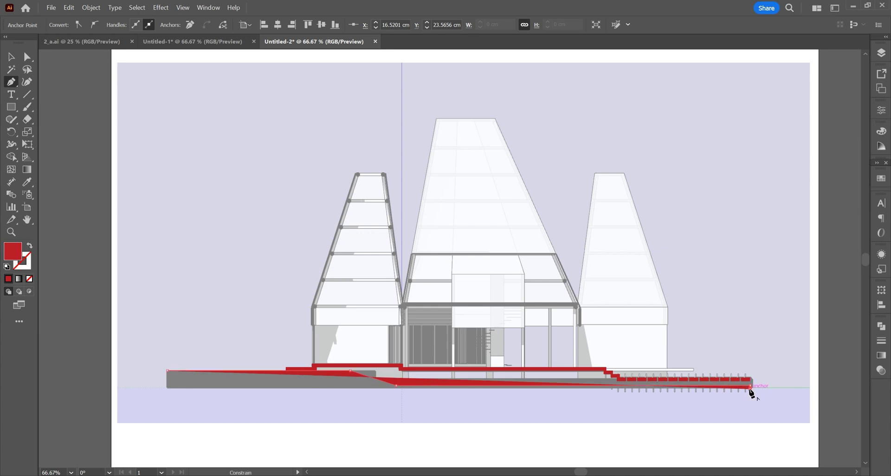
pyautogui.click(167, 389)
pyautogui.click(168, 371)
pyautogui.hotkey('shift', '`')
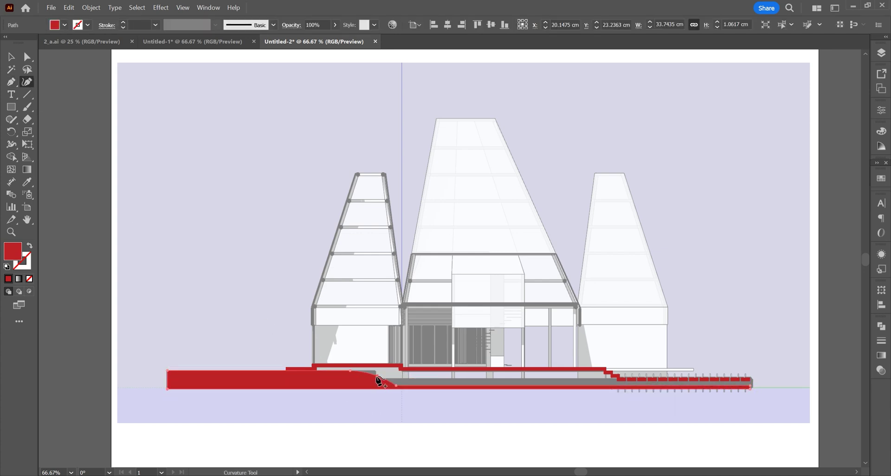
pyautogui.click(11, 56)
pyautogui.click(85, 182)
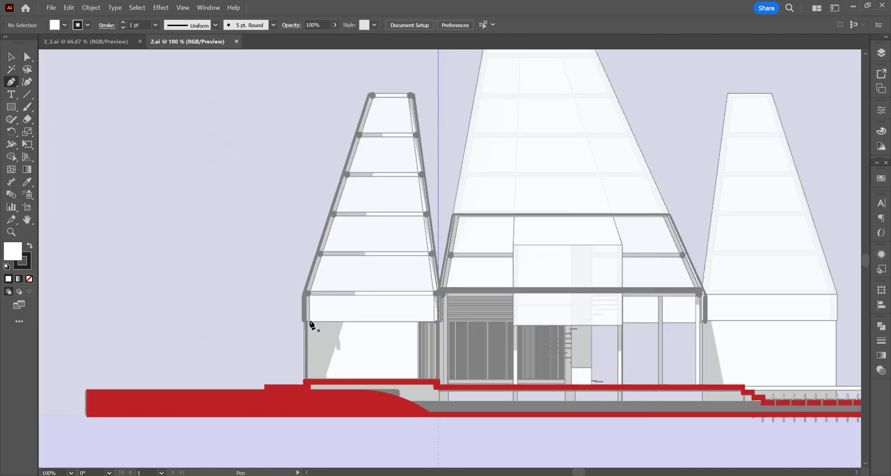
# Trace the left tower's outer wall and sloping roof edge with the Pen tool, from the eaves to the top
pyautogui.click(304, 321)
pyautogui.click(303, 294)
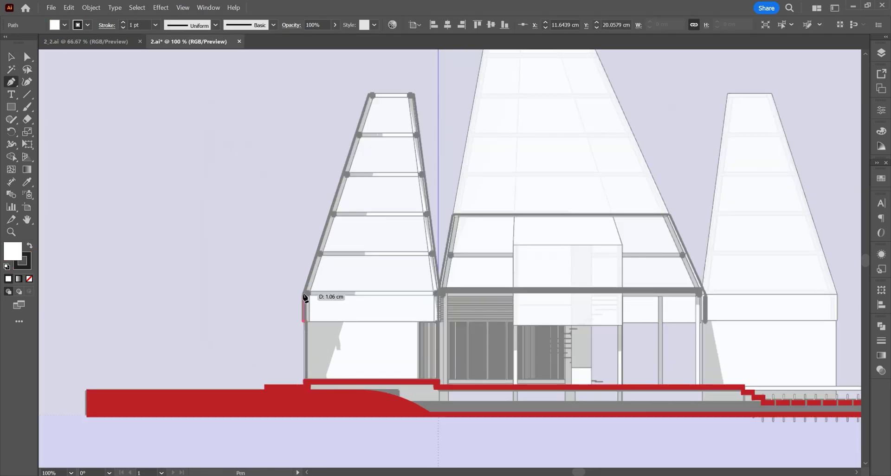
pyautogui.click(370, 96)
pyautogui.press('v')
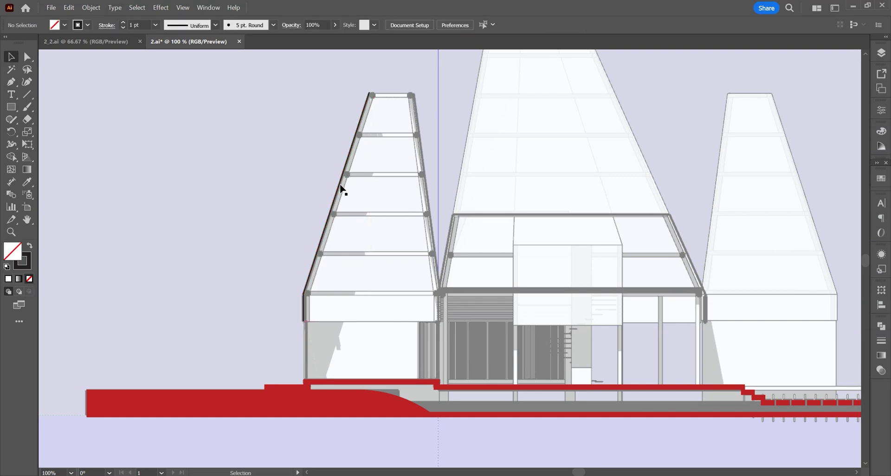
# Set the traced roof edge's stroke weight to 1.5 pt and its stroke colour to bc2127
pyautogui.write('5')
pyautogui.press('Return')
pyautogui.doubleClick(23, 263)
pyautogui.write('bc2127')
pyautogui.click(685, 200)
# Trace the left tower's inner sloping edge, from the eaves beside the central tower to the top corner
pyautogui.click(11, 81)
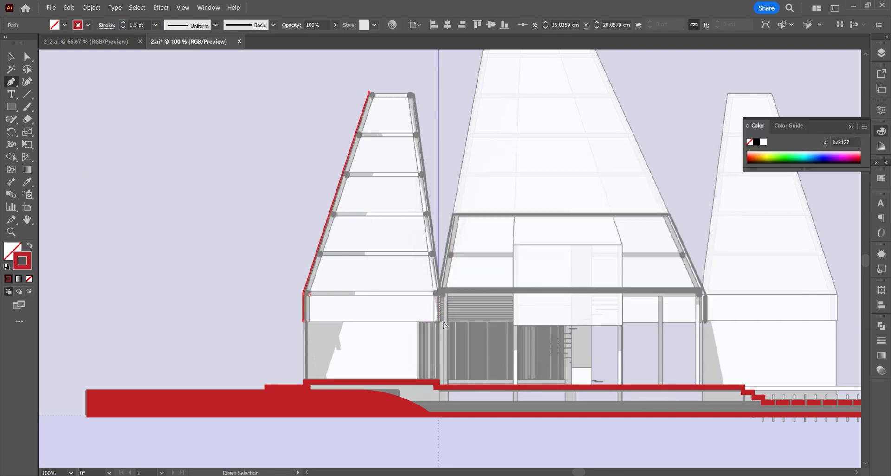
pyautogui.click(437, 321)
pyautogui.click(413, 94)
# Trace the central tower's sloping sides with red lines, from the eaves to the top corners
pyautogui.scroll(3, 506, 90)
pyautogui.click(440, 358)
pyautogui.click(490, 78)
pyautogui.click(578, 78)
pyautogui.click(703, 360)
pyautogui.click(703, 387)
# Draw a small filled red square at the beam end on the left tower's top corner
pyautogui.press('m')
pyautogui.scroll(2, 369, 145)
pyautogui.moveTo(370, 174); pyautogui.dragTo(380, 185)
pyautogui.scroll(-2, 423, 145)
pyautogui.hotkey('shift', 'x')
pyautogui.press('v')
# Copy the red squares down to the beam ends of the left tower's upper levels, aligning them with both sloping edges
pyautogui.scroll(2, 407, 201)
pyautogui.moveTo(393, 123); pyautogui.dragTo(367, 202)
pyautogui.keyDown('shift'); pyautogui.click(391, 124); pyautogui.keyUp('shift')
pyautogui.click(403, 203)
pyautogui.moveTo(468, 204); pyautogui.dragTo(481, 204)
pyautogui.moveTo(365, 205); pyautogui.dragTo(341, 282)
pyautogui.click(378, 265)
pyautogui.moveTo(481, 282); pyautogui.dragTo(491, 282)
pyautogui.scroll(-2, 469, 281)
pyautogui.keyDown('shift'); pyautogui.click(341, 208); pyautogui.keyUp('shift')
pyautogui.moveTo(342, 208); pyautogui.dragTo(314, 287)
pyautogui.click(371, 264)
pyautogui.moveTo(486, 287); pyautogui.dragTo(498, 289)
# Copy the red squares to the beam ends of the left tower's lower levels down to the eaves
pyautogui.scroll(-2, 498, 289)
pyautogui.keyDown('shift'); pyautogui.click(314, 222); pyautogui.keyUp('shift')
pyautogui.moveTo(314, 223); pyautogui.dragTo(289, 300)
pyautogui.click(328, 297)
pyautogui.moveTo(501, 299); pyautogui.dragTo(511, 301)
pyautogui.keyDown('shift'); pyautogui.click(289, 299); pyautogui.keyUp('shift')
pyautogui.moveTo(289, 299); pyautogui.dragTo(299, 380)
pyautogui.click(308, 358)
pyautogui.moveTo(288, 379); pyautogui.dragTo(261, 379)
pyautogui.moveTo(509, 377); pyautogui.dragTo(520, 376)
# Place copies of the red square at the central tower's upper beam ends, up to its two top corners
pyautogui.scroll(-2, 329, 349)
pyautogui.moveTo(551, 102); pyautogui.dragTo(545, 102)
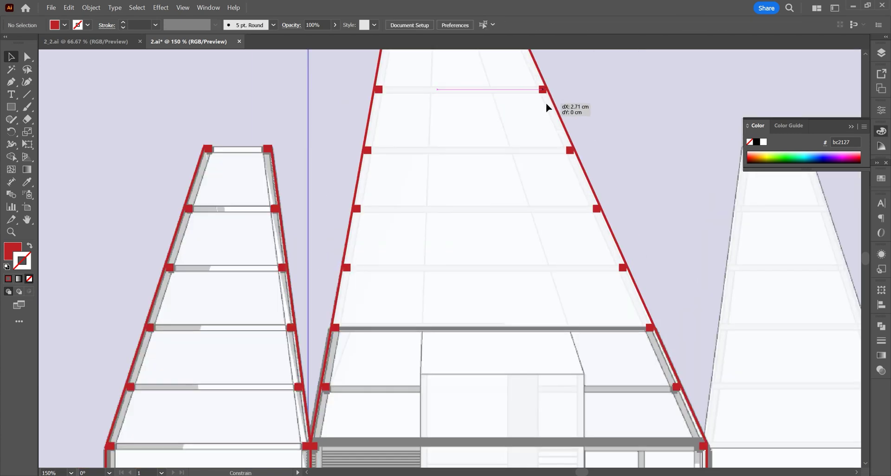
pyautogui.scroll(2, 545, 103)
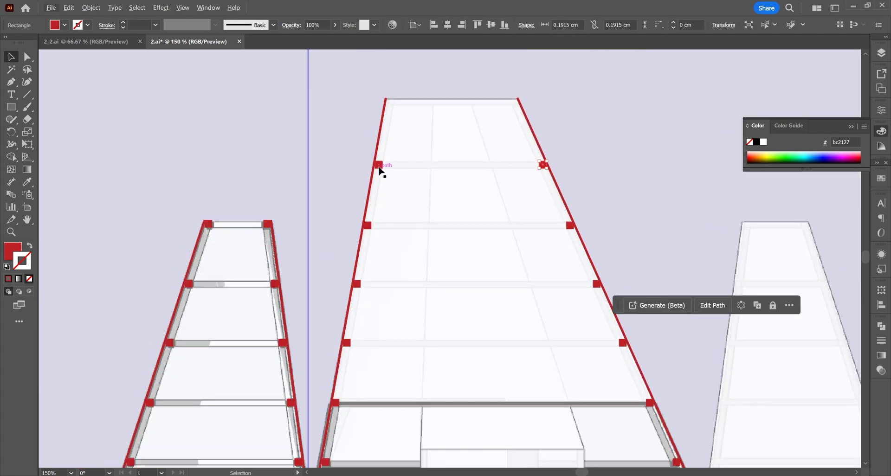
pyautogui.keyDown('shift'); pyautogui.click(380, 166); pyautogui.keyUp('shift')
pyautogui.moveTo(380, 166); pyautogui.dragTo(380, 102)
pyautogui.click(408, 125)
pyautogui.moveTo(382, 102); pyautogui.dragTo(392, 101)
pyautogui.moveTo(542, 102); pyautogui.dragTo(513, 102)
# Draw filled red bars over the central building's eaves beam on both sides of the hanging box
pyautogui.scroll(-2, 514, 121)
pyautogui.scroll(1, 554, 204)
pyautogui.press('m')
pyautogui.moveTo(301, 318); pyautogui.dragTo(551, 329)
pyautogui.press('v')
pyautogui.scroll(2, 490, 329)
pyautogui.moveTo(375, 311); pyautogui.dragTo(514, 318)
pyautogui.scroll(-2, 418, 320)
pyautogui.click(427, 313)
pyautogui.scroll(2, 417, 320)
pyautogui.moveTo(456, 310); pyautogui.dragTo(298, 298)
# Trace the hanging box's left edge up to the central tower's top as a red line with a 0.5 pt stroke
pyautogui.press('p')
pyautogui.click(297, 374)
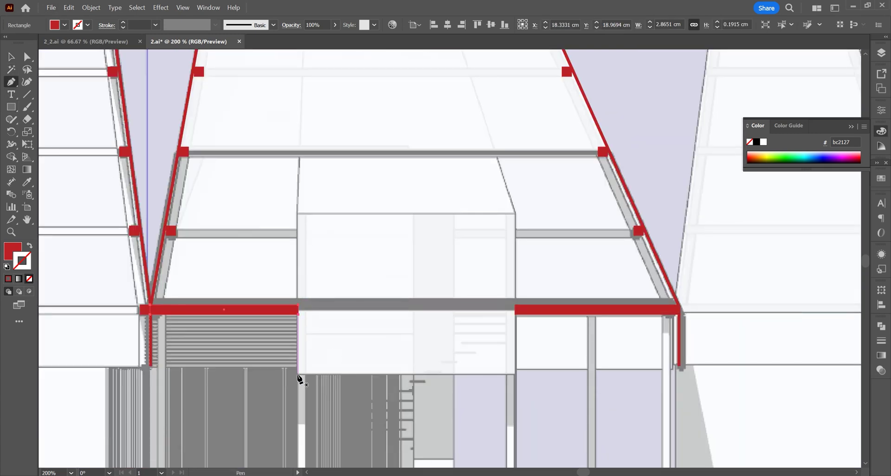
pyautogui.click(297, 214)
pyautogui.scroll(-2, 296, 339)
pyautogui.click(304, 79)
pyautogui.click(29, 246)
pyautogui.press('v')
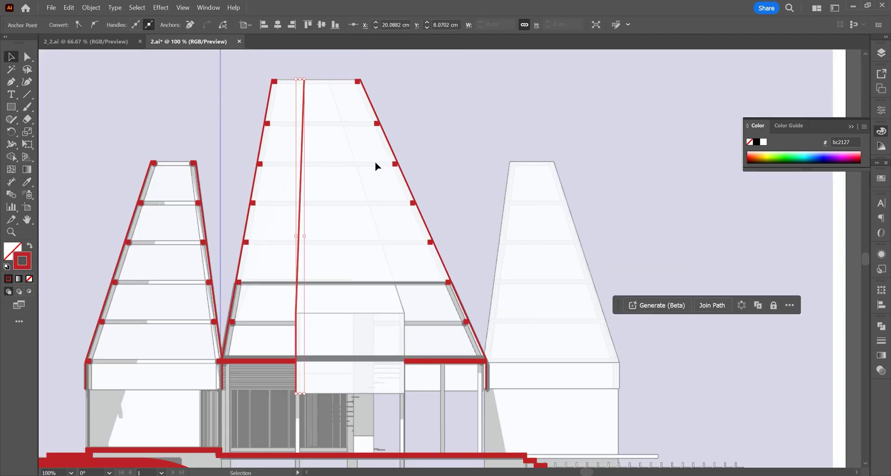
pyautogui.click(155, 25)
pyautogui.click(172, 48)
pyautogui.click(880, 340)
pyautogui.click(879, 341)
# Trace the matching right edge from the central tower's top down to the hanging box's lower corner
pyautogui.press('p')
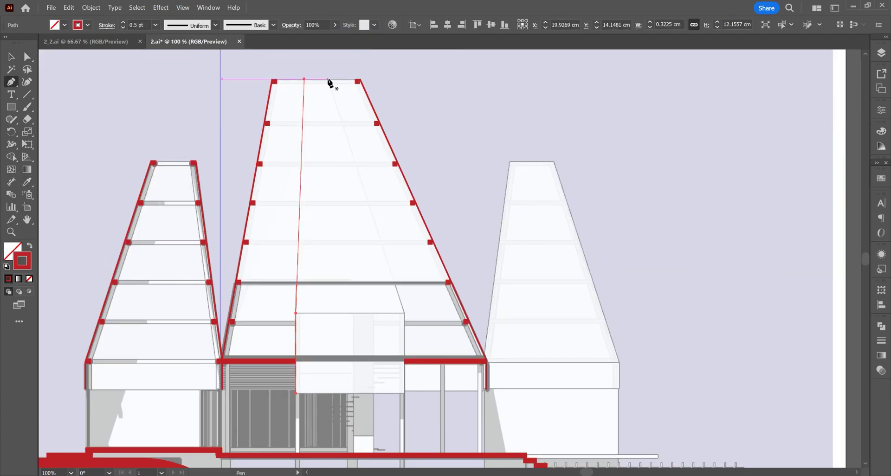
pyautogui.click(328, 79)
pyautogui.click(404, 312)
pyautogui.click(404, 393)
# Make both thin inner lines dashed with a 10 pt dash and a 6 pt gap
pyautogui.press('v')
pyautogui.keyDown('shift'); pyautogui.click(304, 132); pyautogui.keyUp('shift')
pyautogui.click(881, 341)
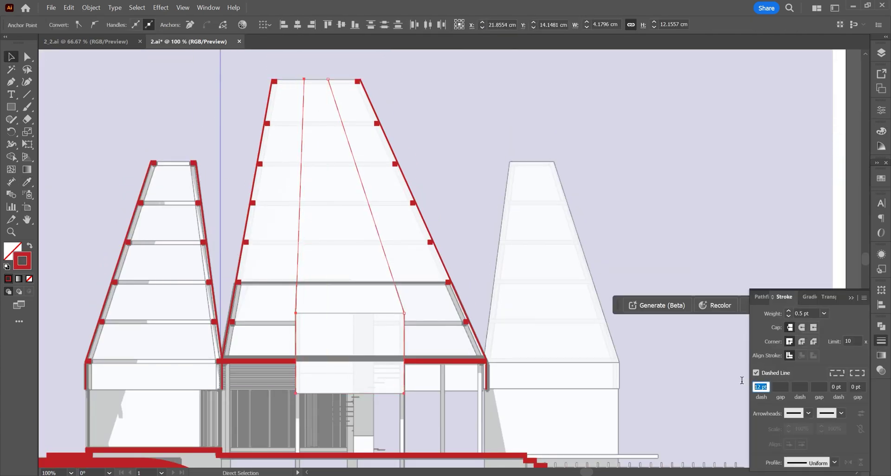
pyautogui.press('Return')
pyautogui.click(853, 255)
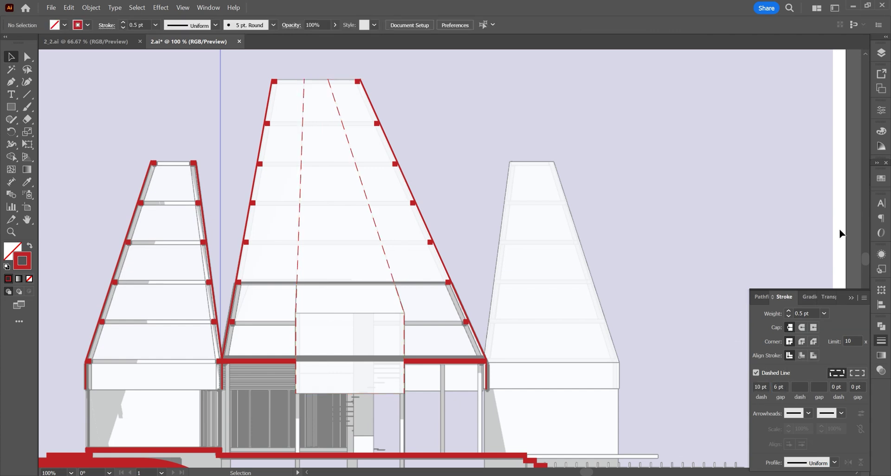
pyautogui.click(880, 341)
# Draw a rectangle about 4.18 by 0.19 cm across the gap between the two red eaves bars
pyautogui.scroll(-2, 531, 263)
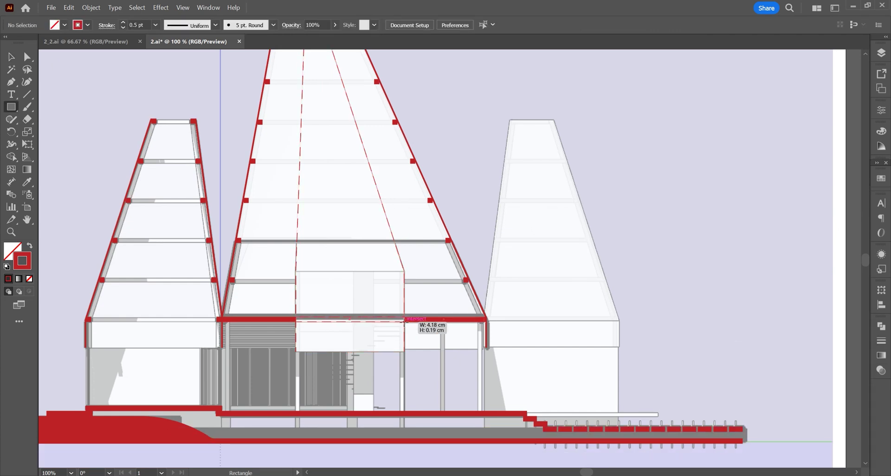
pyautogui.moveTo(404, 321); pyautogui.dragTo(404, 321)
pyautogui.press('v')
# Match the rectangle across the eaves gap to the red outline style, fill it white (ffffff) and thin its stroke
pyautogui.click(27, 181)
pyautogui.click(231, 285)
pyautogui.doubleClick(13, 251)
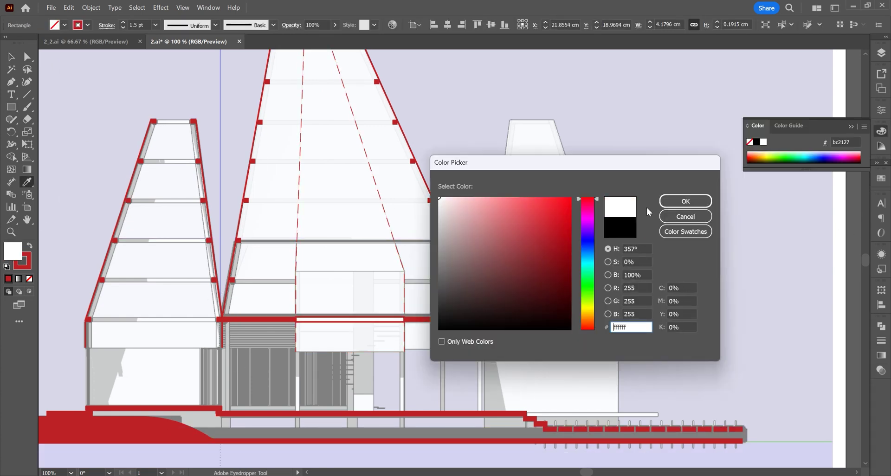
pyautogui.press('Return')
pyautogui.press('v')
pyautogui.click(155, 26)
pyautogui.click(170, 48)
pyautogui.click(398, 249)
pyautogui.click(383, 321)
# Duplicate the lowest stair tread repeatedly in downward steps to continue the staircase to the floor slab
pyautogui.scroll(1, 384, 320)
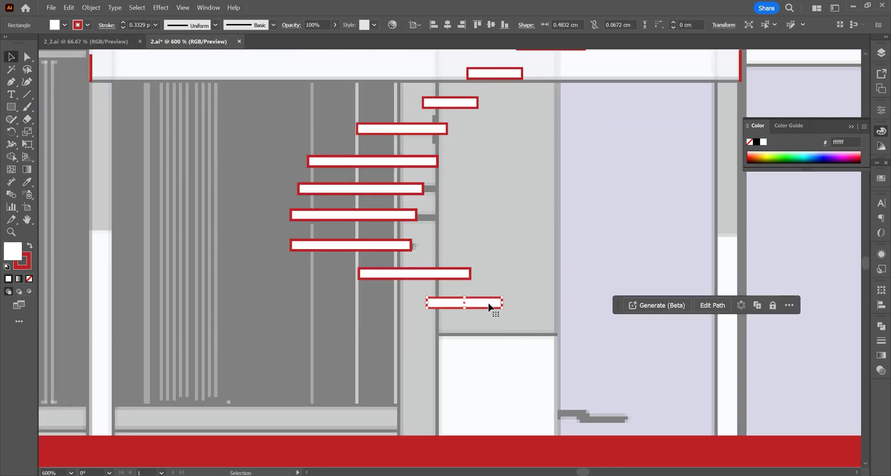
pyautogui.moveTo(487, 305); pyautogui.dragTo(537, 324)
pyautogui.moveTo(520, 325); pyautogui.dragTo(560, 349)
pyautogui.scroll(-1, 527, 344)
pyautogui.moveTo(477, 348); pyautogui.dragTo(506, 367)
pyautogui.moveTo(508, 367); pyautogui.dragTo(538, 389)
pyautogui.hotkey('ctrl', 'd')
pyautogui.hotkey('ctrl', 'z')
# Adjust the positions of the copied treads and widen the tread above them by its left edge
pyautogui.moveTo(510, 367); pyautogui.dragTo(511, 376)
pyautogui.moveTo(480, 348); pyautogui.dragTo(451, 335)
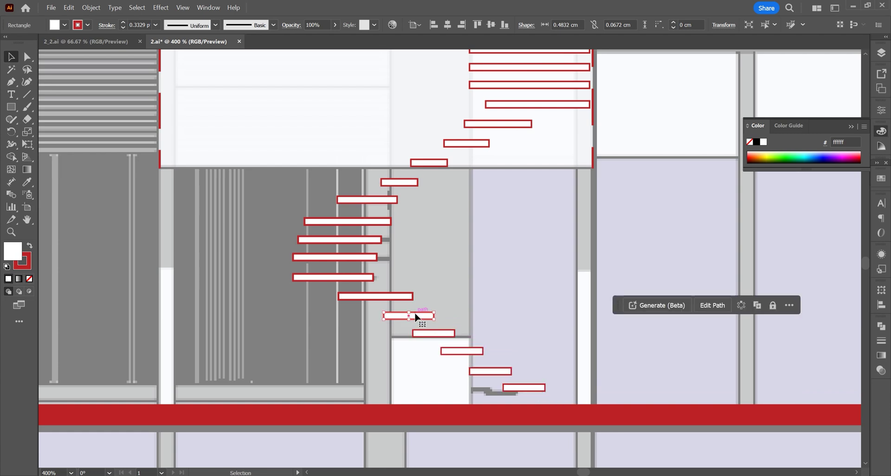
pyautogui.scroll(2, 384, 317)
pyautogui.moveTo(383, 317); pyautogui.dragTo(374, 318)
# Select the lower stair treads together and unify their outline style with the Eyedropper
pyautogui.scroll(-1, 374, 317)
pyautogui.keyDown('shift'); pyautogui.click(456, 342); pyautogui.keyUp('shift')
pyautogui.keyDown('shift'); pyautogui.click(499, 368); pyautogui.keyUp('shift')
pyautogui.keyDown('shift'); pyautogui.click(542, 398); pyautogui.keyUp('shift')
pyautogui.keyDown('shift'); pyautogui.click(592, 423); pyautogui.keyUp('shift')
pyautogui.keyDown('shift'); pyautogui.click(342, 288); pyautogui.keyUp('shift')
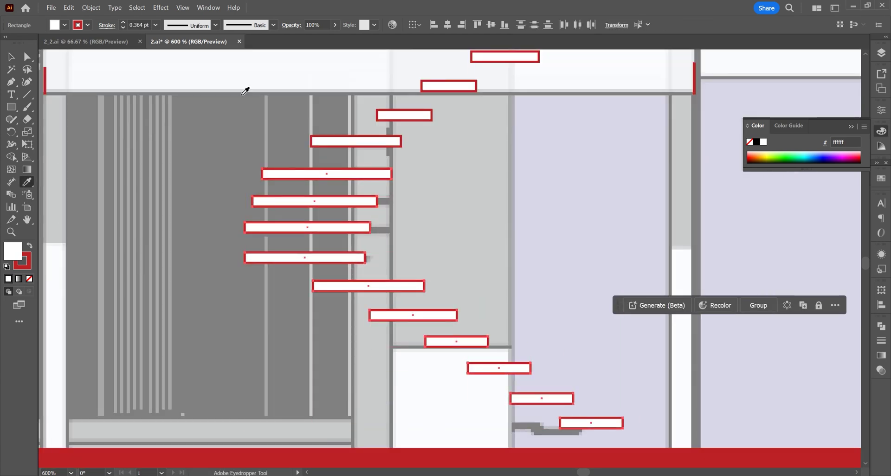
pyautogui.click(11, 56)
pyautogui.click(443, 295)
# Add a layer named texture between the sketch and ss layers and lock the sketch layer
pyautogui.scroll(-6, 446, 293)
pyautogui.click(318, 233)
pyautogui.click(881, 53)
pyautogui.click(764, 97)
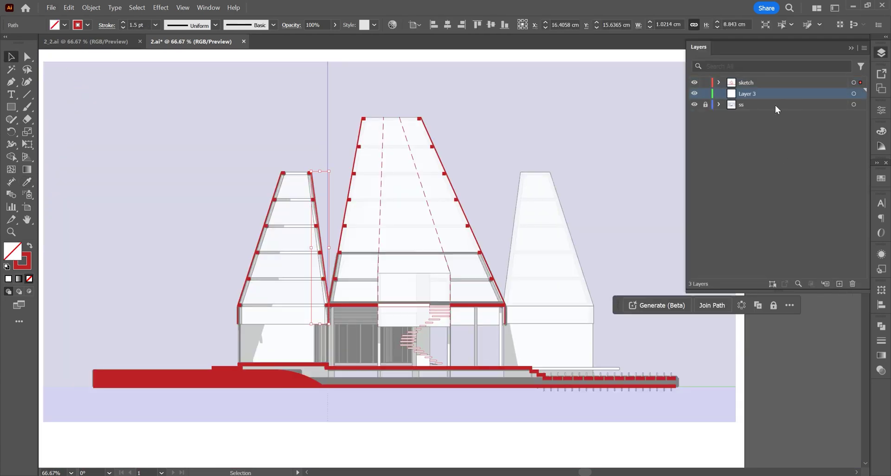
pyautogui.write('texture')
pyautogui.press('Return')
pyautogui.click(706, 83)
# Outline the left tower with the Pen tool from its roof peak down to the floor slab
pyautogui.scroll(1, 215, 280)
pyautogui.press('p')
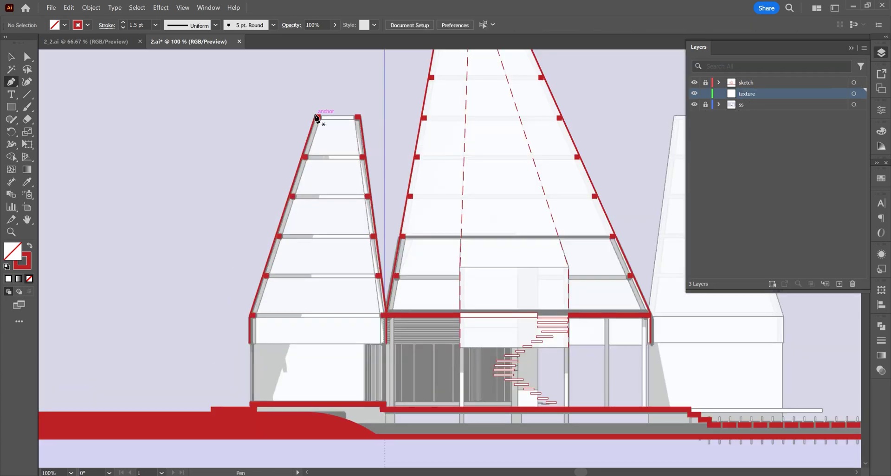
pyautogui.click(316, 115)
pyautogui.click(359, 116)
pyautogui.click(385, 315)
pyautogui.click(385, 344)
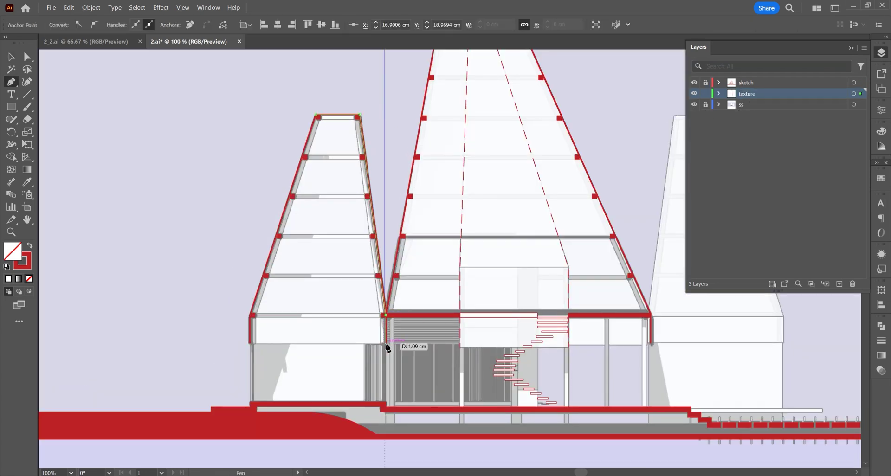
pyautogui.click(250, 401)
# Give the left tower's outline a grey fill without a stroke by sampling a grey from the drawing
pyautogui.doubleClick(16, 255)
pyautogui.click(696, 219)
pyautogui.click(27, 183)
pyautogui.click(280, 313)
# Draw a grey-filled silhouette of the central tower with the Pen tool, from its top down to the floor slab
pyautogui.press('p')
pyautogui.scroll(-2, 280, 313)
pyautogui.scroll(3, 307, 223)
pyautogui.click(299, 163)
pyautogui.click(432, 163)
pyautogui.scroll(-1, 432, 163)
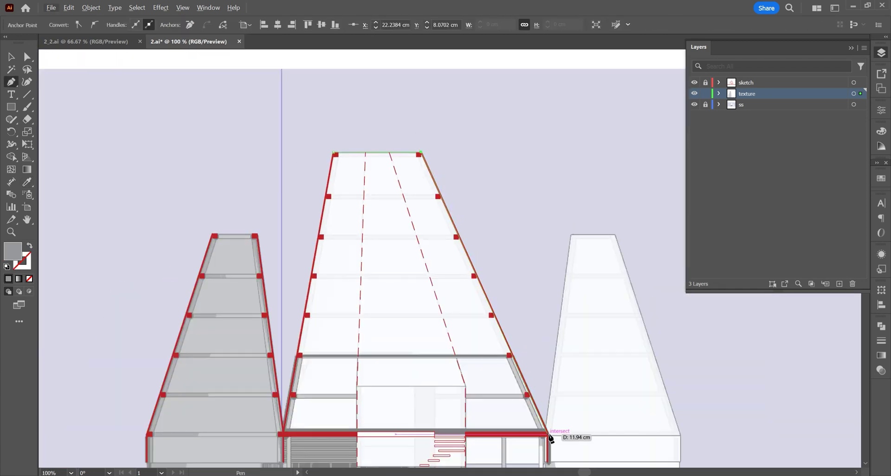
pyautogui.click(548, 436)
pyautogui.scroll(-2, 548, 435)
pyautogui.click(548, 444)
pyautogui.click(283, 443)
pyautogui.click(283, 350)
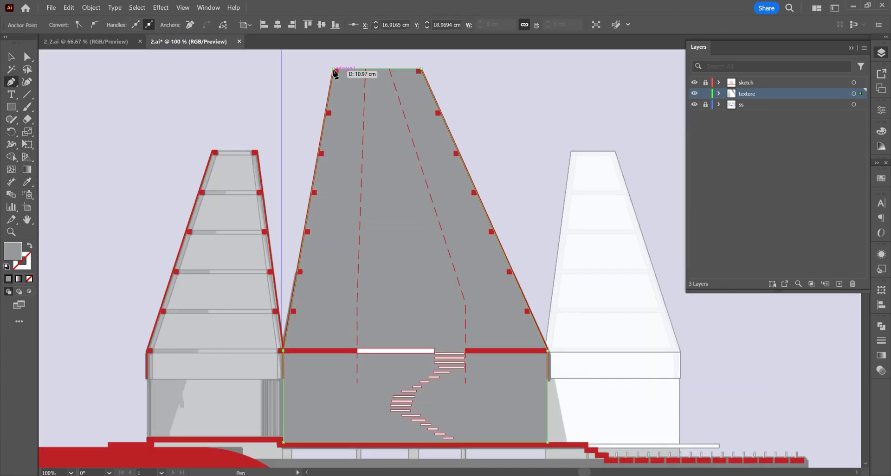
# Draw a closed grey silhouette of the right tower from its top down to the floor slab
pyautogui.click(571, 151)
pyautogui.click(616, 151)
pyautogui.click(680, 353)
pyautogui.click(681, 445)
pyautogui.click(548, 445)
pyautogui.hotkey('ctrl', 'z')
pyautogui.click(545, 445)
pyautogui.click(546, 342)
pyautogui.click(572, 151)
pyautogui.scroll(-2, 511, 208)
pyautogui.press('v')
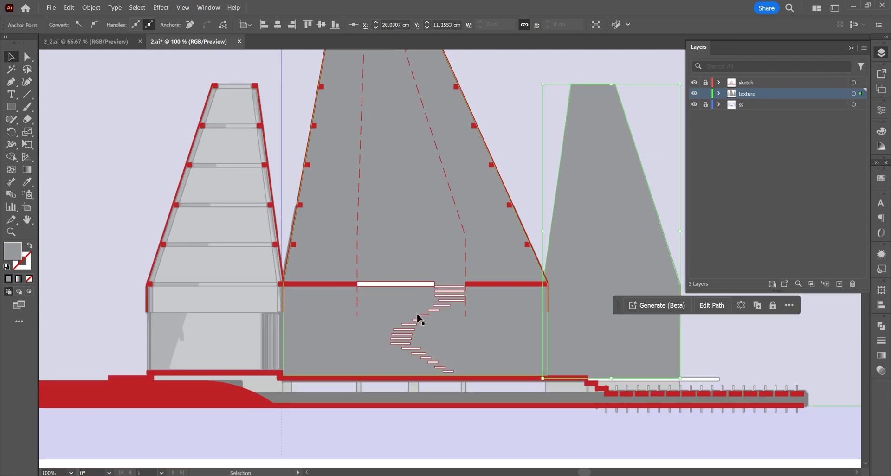
# Select all the grey tower silhouettes and set their opacity to 28%
pyautogui.click(405, 291)
pyautogui.scroll(-1, 402, 286)
pyautogui.hotkey('ctrl', 'a')
pyautogui.click(335, 24)
pyautogui.moveTo(334, 38); pyautogui.dragTo(307, 39)
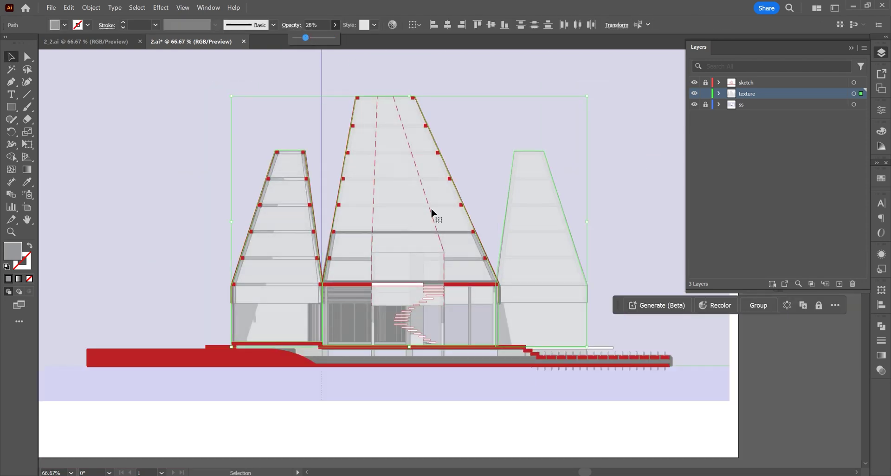
pyautogui.scroll(1, 431, 224)
pyautogui.hotkey('ctrl', 'shift', 'a')
# Draw a closed shape over the central tower's left part, from the second roof purlin down to the floor slab
pyautogui.press('p')
pyautogui.click(421, 315)
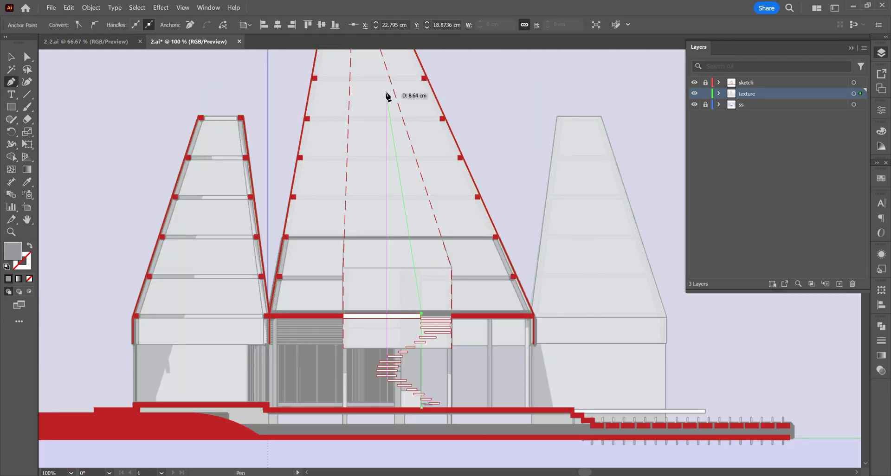
pyautogui.click(305, 116)
pyautogui.click(269, 315)
pyautogui.click(270, 408)
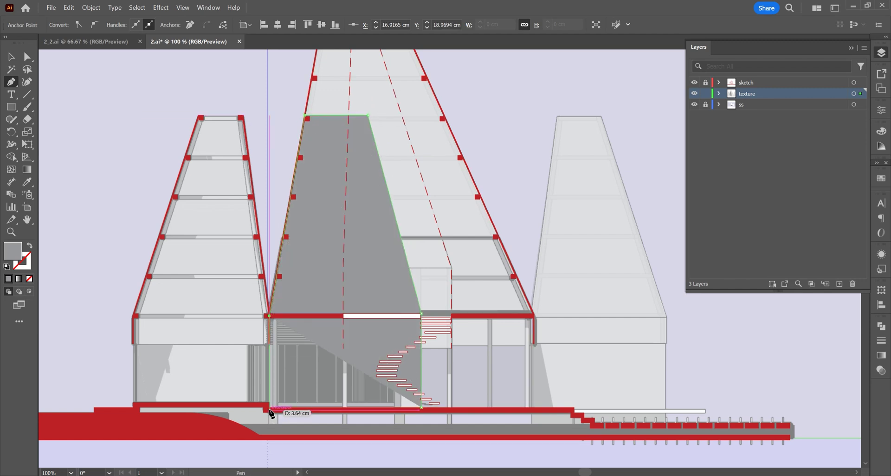
pyautogui.click(422, 407)
# Match the new shape over the central tower to the translucent grey of the silhouettes with the Eyedropper
pyautogui.press('i')
pyautogui.click(431, 332)
pyautogui.press('v')
pyautogui.rightClick(312, 298)
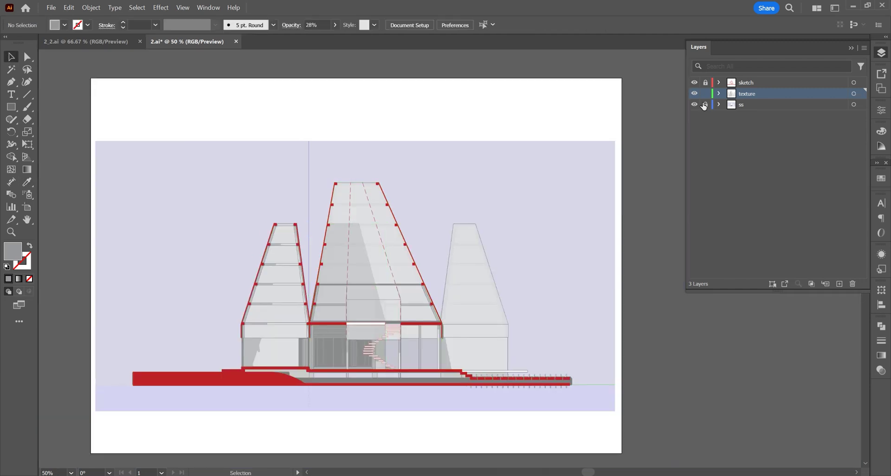
# Hide the ss reference layer to check the silhouettes on their own
pyautogui.click(694, 105)
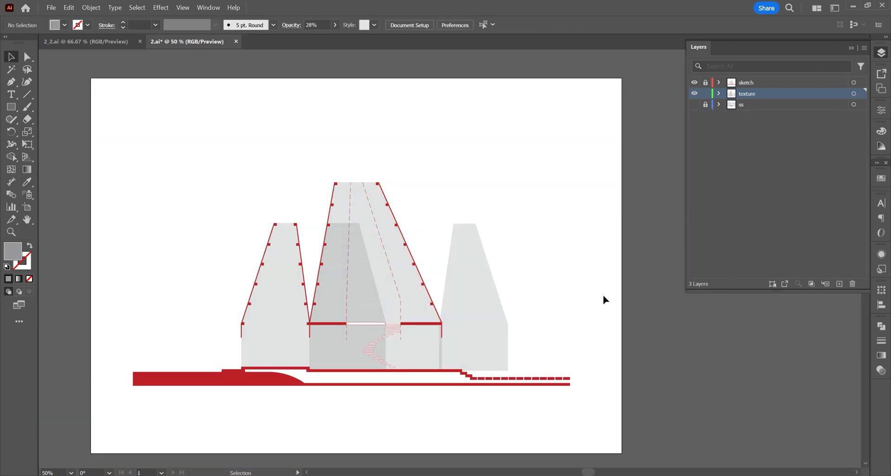
pyautogui.hotkey('ctrl', '1')
pyautogui.moveTo(454, 316); pyautogui.dragTo(571, 364)
pyautogui.moveTo(572, 365); pyautogui.dragTo(571, 364)
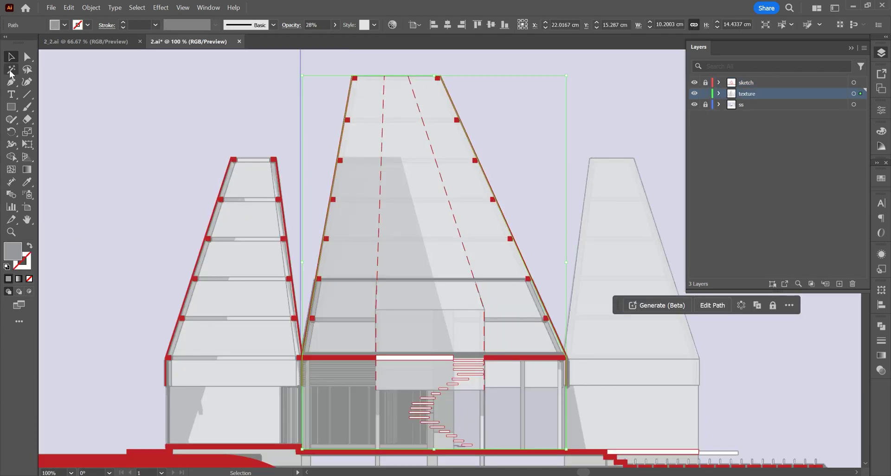
# Draw a closed shape along the dashed lines of the central tower's hanging box and fill it white at 28% opacity
pyautogui.click(11, 81)
pyautogui.click(376, 390)
pyautogui.click(484, 390)
pyautogui.click(485, 309)
pyautogui.click(408, 75)
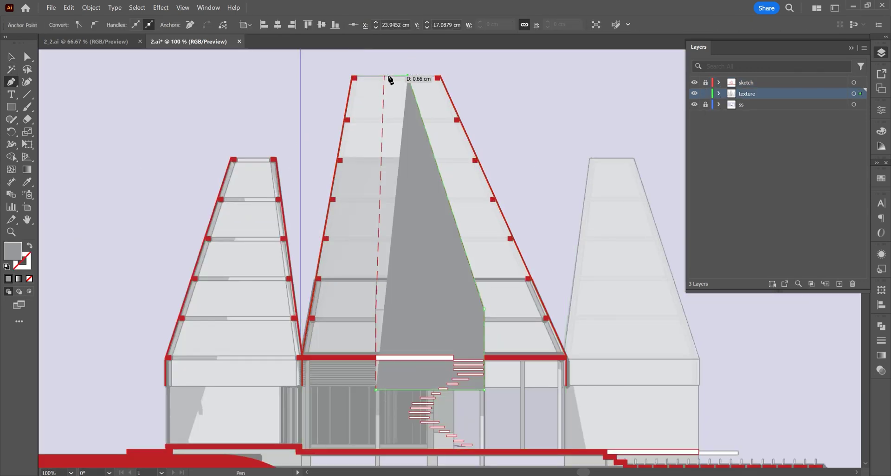
pyautogui.click(384, 75)
pyautogui.doubleClick(13, 251)
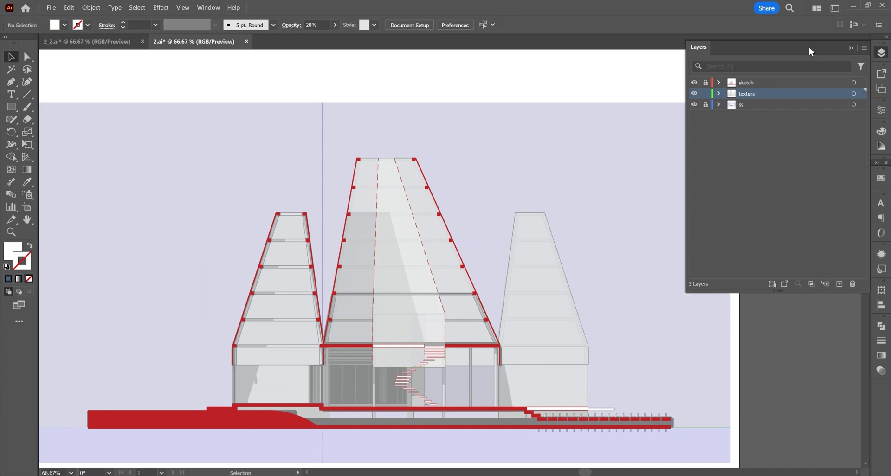
pyautogui.click(851, 48)
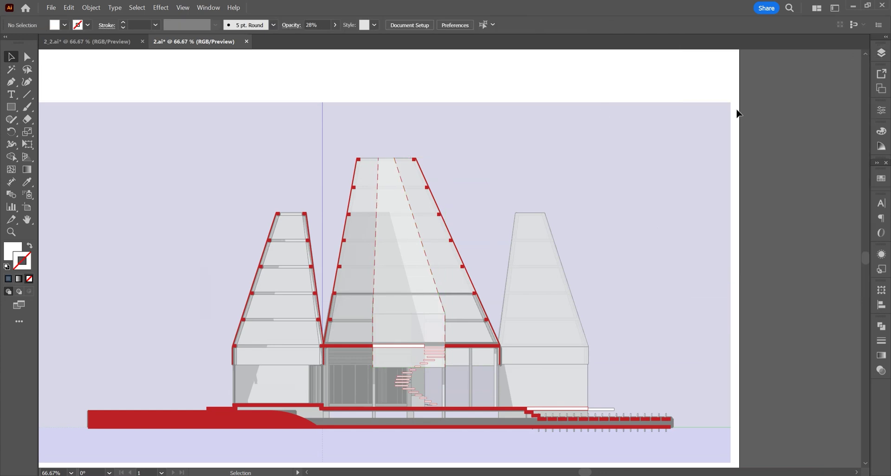
# Raise the two lower corners of the central tower silhouette from the floor slab to the lower ends of the eaves
pyautogui.click(358, 362)
pyautogui.hotkey('ctrl', '=')
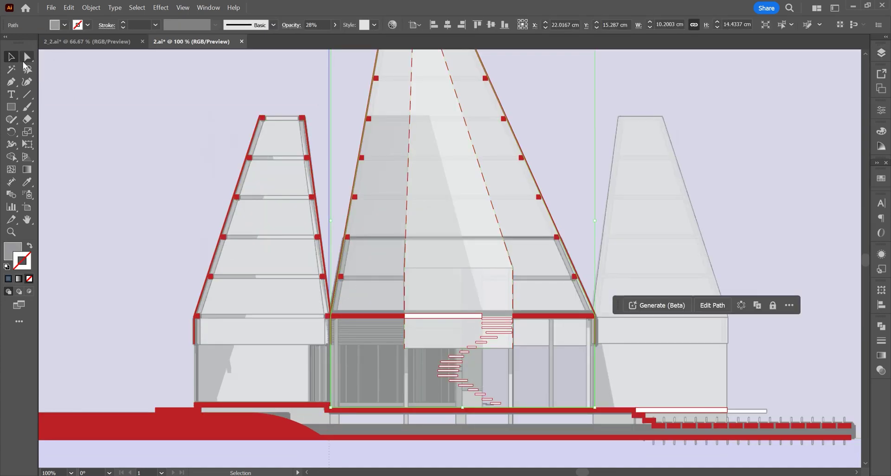
pyautogui.click(27, 81)
pyautogui.moveTo(331, 408); pyautogui.dragTo(329, 344)
pyautogui.moveTo(594, 408); pyautogui.dragTo(594, 345)
pyautogui.press('a')
# Draw a rectangle about 4.56 by 2.92 cm over the glazed wall below the central tower's left eaves bar
pyautogui.click(402, 375)
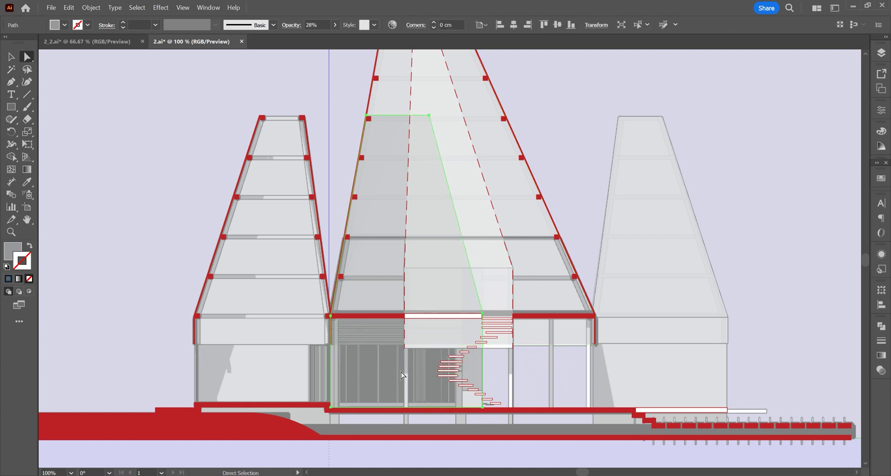
pyautogui.click(12, 106)
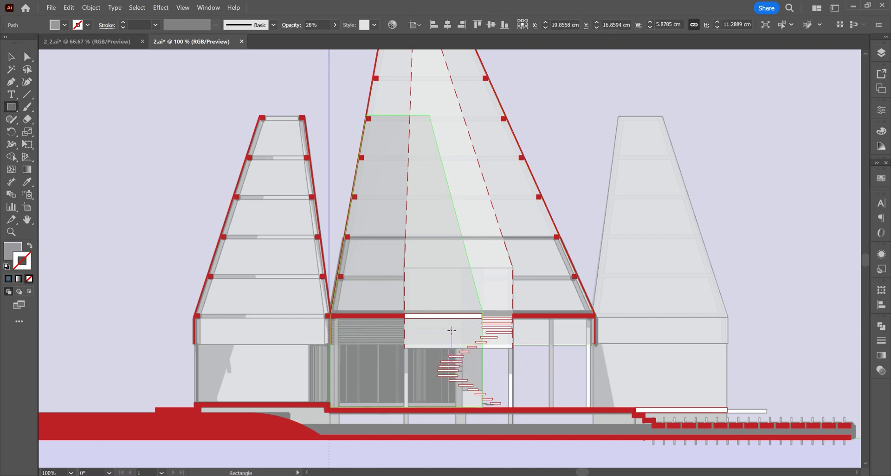
pyautogui.moveTo(456, 328)
pyautogui.mouseDown()
pyautogui.moveTo(343, 416)
pyautogui.moveTo(338, 403)
pyautogui.mouseUp()
pyautogui.press('v')
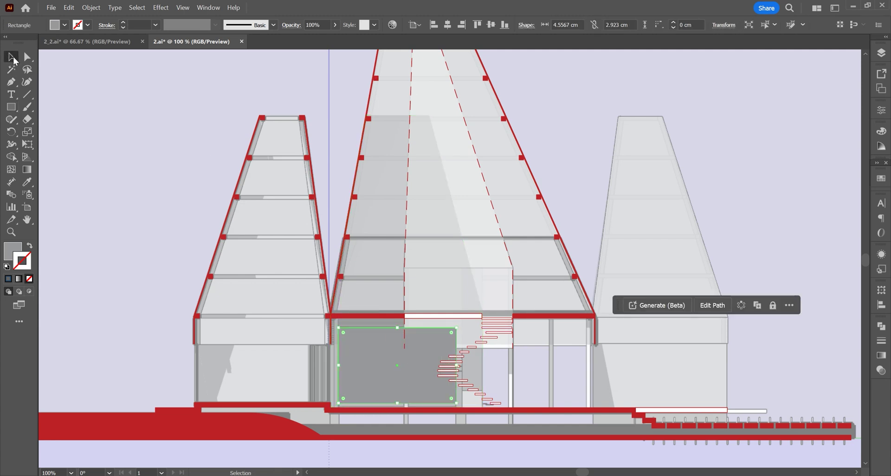
# Subtract the rectangle from the darker shape over the central tower with Minus Front and send the result to the back
pyautogui.keyDown('shift'); pyautogui.click(478, 370); pyautogui.keyUp('shift')
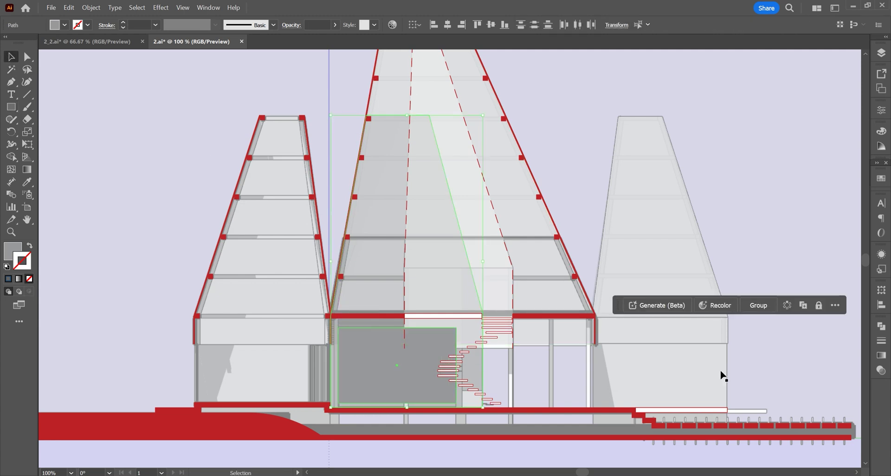
pyautogui.click(886, 327)
pyautogui.click(778, 349)
pyautogui.scroll(-1, 464, 358)
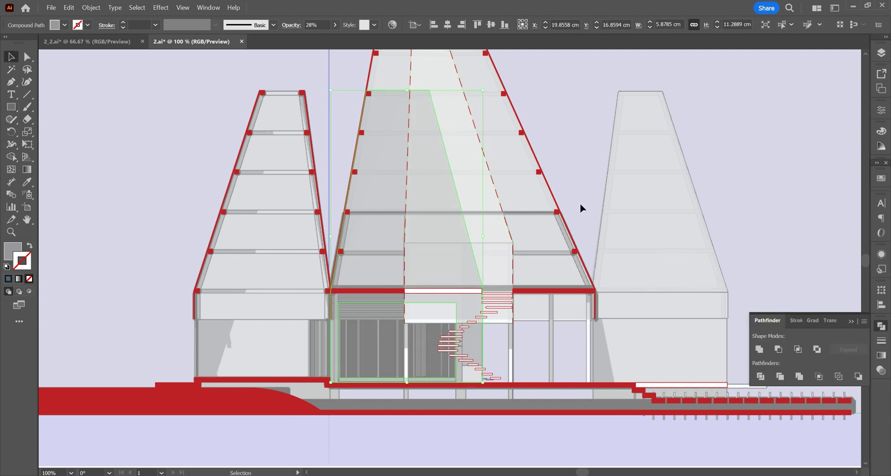
pyautogui.rightClick(525, 219)
pyautogui.moveTo(580, 421)
pyautogui.click(685, 456)
# Move the lower edge of the glazing cut-out down to the floor slab with direct selection
pyautogui.scroll(1, 430, 426)
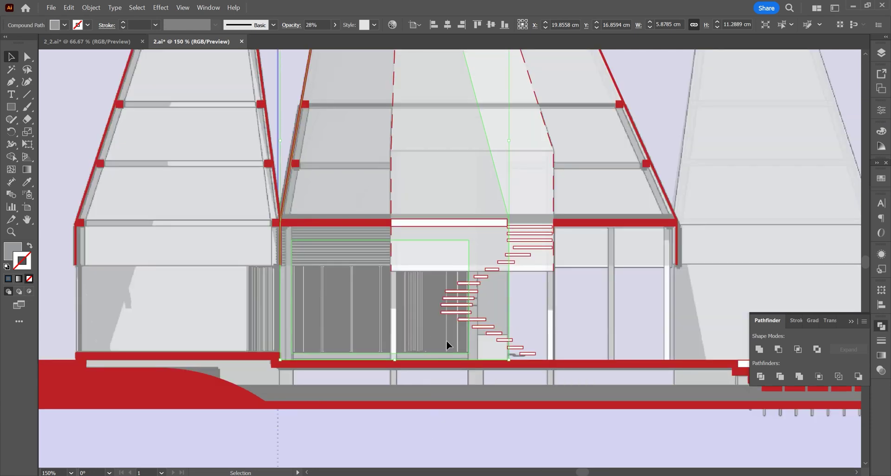
pyautogui.doubleClick(446, 353)
pyautogui.doubleClick(440, 371)
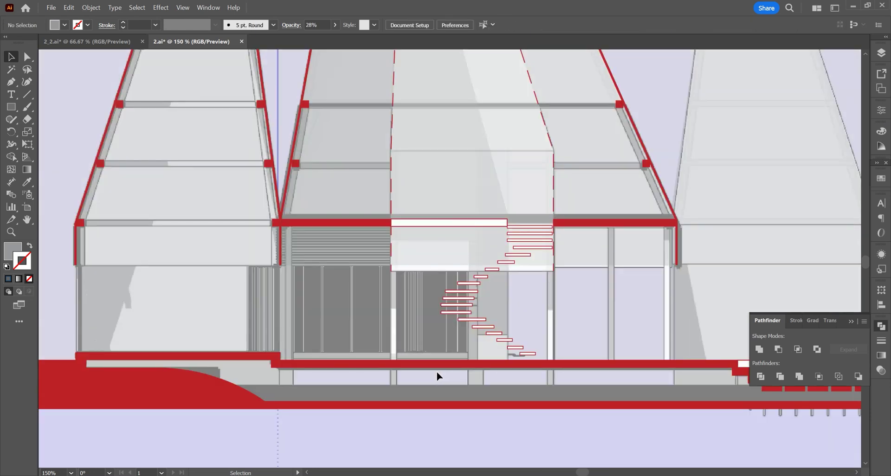
pyautogui.scroll(-1, 309, 397)
pyautogui.click(26, 56)
pyautogui.moveTo(320, 369); pyautogui.dragTo(321, 373)
pyautogui.press('v')
# Draw a long thin rectangle along the ground band beneath the floor slab and deck, and restyle it with the Eyedropper
pyautogui.click(452, 203)
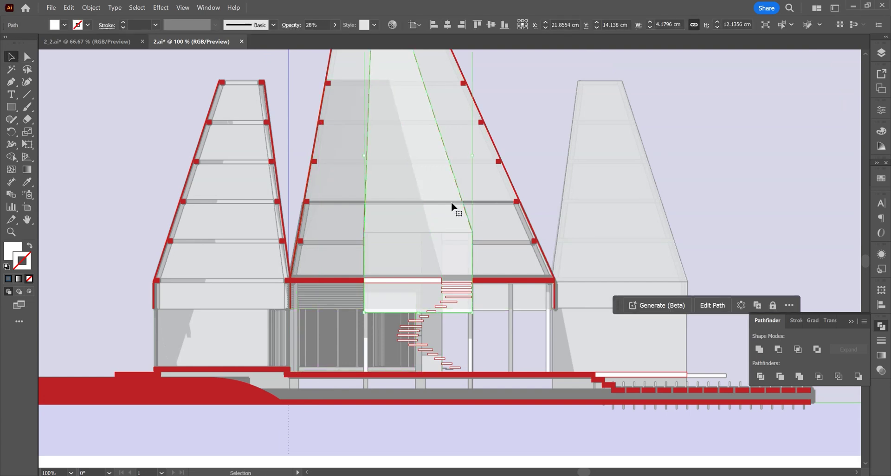
pyautogui.press('m')
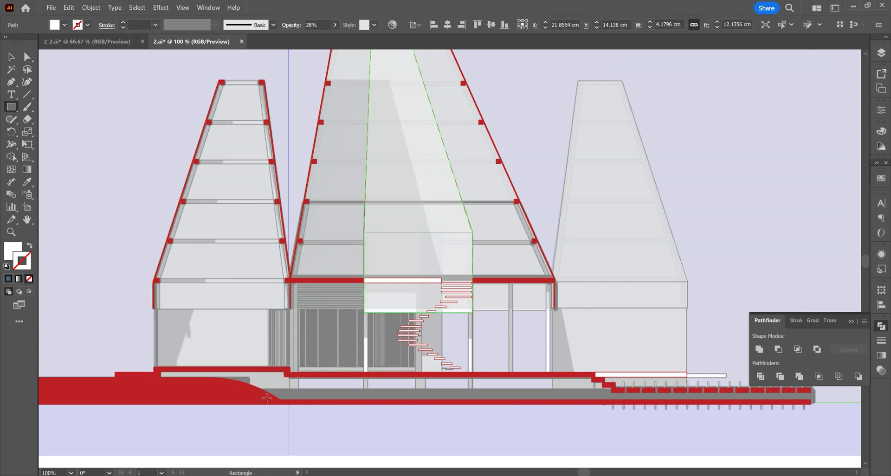
pyautogui.moveTo(267, 400); pyautogui.dragTo(811, 393)
pyautogui.click(27, 182)
pyautogui.click(706, 245)
pyautogui.press('v')
# Select the three tower silhouettes and the cut-out shape together and set their fill colour to 1c476b
pyautogui.click(662, 197)
pyautogui.click(650, 200)
pyautogui.keyDown('shift'); pyautogui.click(469, 185); pyautogui.keyUp('shift')
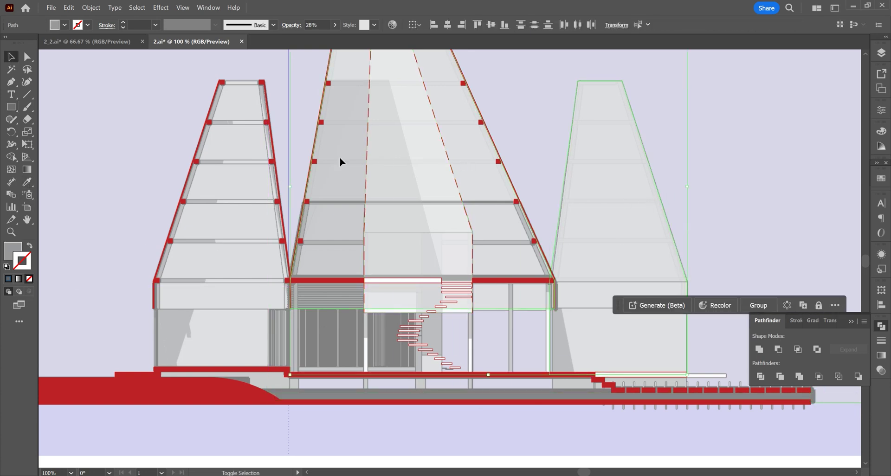
pyautogui.keyDown('shift'); pyautogui.click(430, 327); pyautogui.keyUp('shift')
pyautogui.keyDown('shift'); pyautogui.click(241, 285); pyautogui.keyUp('shift')
pyautogui.doubleClick(5, 252)
pyautogui.write('1c476b')
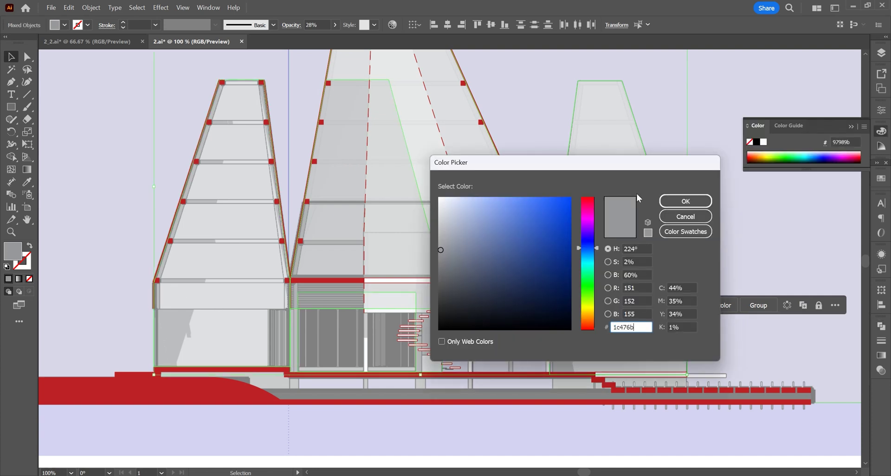
pyautogui.click(669, 200)
# Give the selected silhouettes a 1c476b stroke with a weight of 0.25 pt
pyautogui.doubleClick(23, 264)
pyautogui.write('1c476b')
pyautogui.click(661, 204)
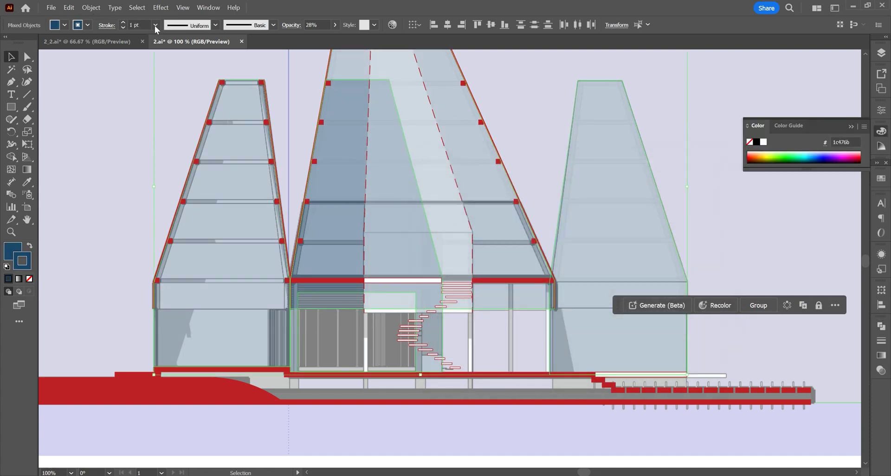
pyautogui.click(494, 196)
pyautogui.click(461, 260)
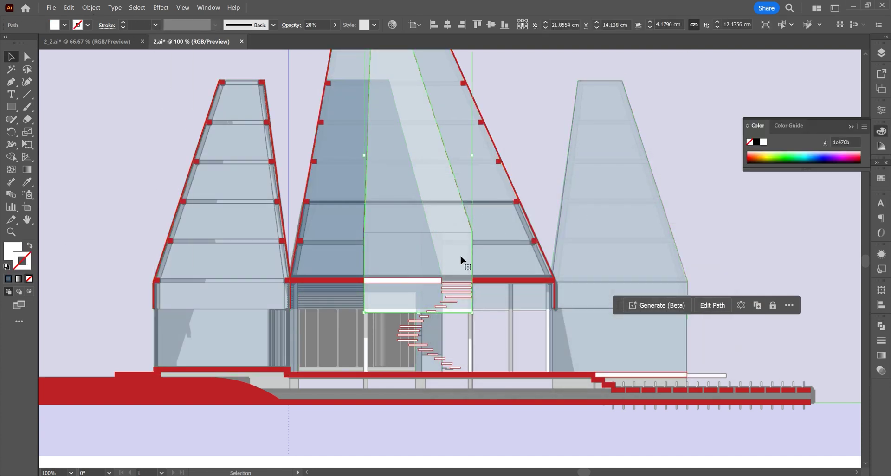
pyautogui.click(338, 272)
pyautogui.click(436, 331)
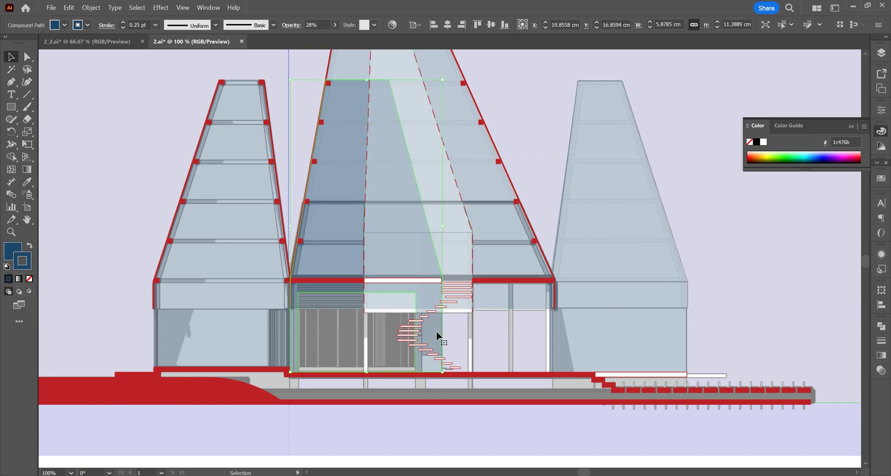
pyautogui.click(493, 348)
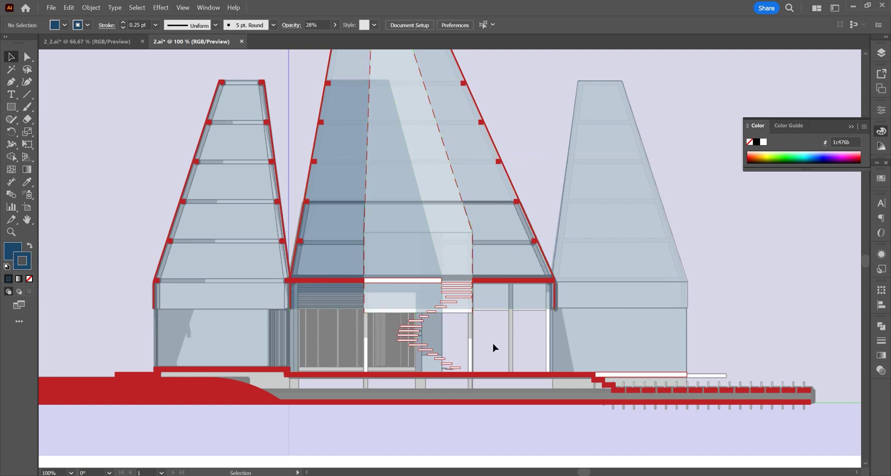
# Draw a closed strip with the Pen tool along the top of the red ground mass, from its outer end to the small tower's base
pyautogui.scroll(-1, 494, 346)
pyautogui.press('p')
pyautogui.click(268, 359)
pyautogui.keyDown('shift'); pyautogui.click(269, 363); pyautogui.keyUp('shift')
pyautogui.keyDown('shift'); pyautogui.click(242, 363); pyautogui.keyUp('shift')
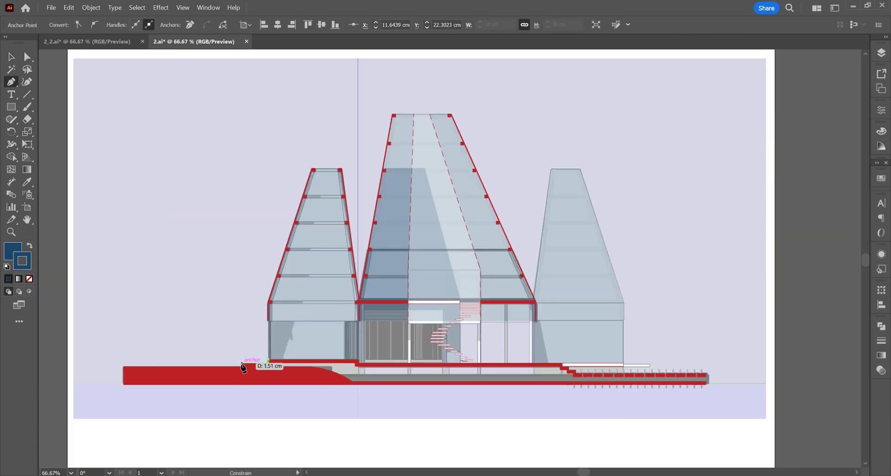
pyautogui.moveTo(124, 366); pyautogui.dragTo(124, 362)
pyautogui.keyDown('shift'); pyautogui.click(124, 360); pyautogui.keyUp('shift')
pyautogui.click(268, 360)
pyautogui.press('v')
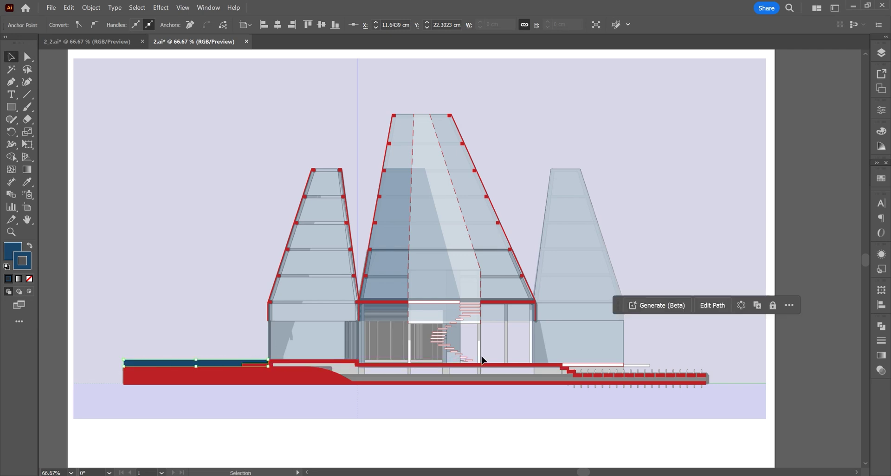
# Restyle the long thin band beneath the floor slab by sampling the new blue ground strip with the Eyedropper
pyautogui.click(433, 379)
pyautogui.click(27, 182)
pyautogui.click(208, 362)
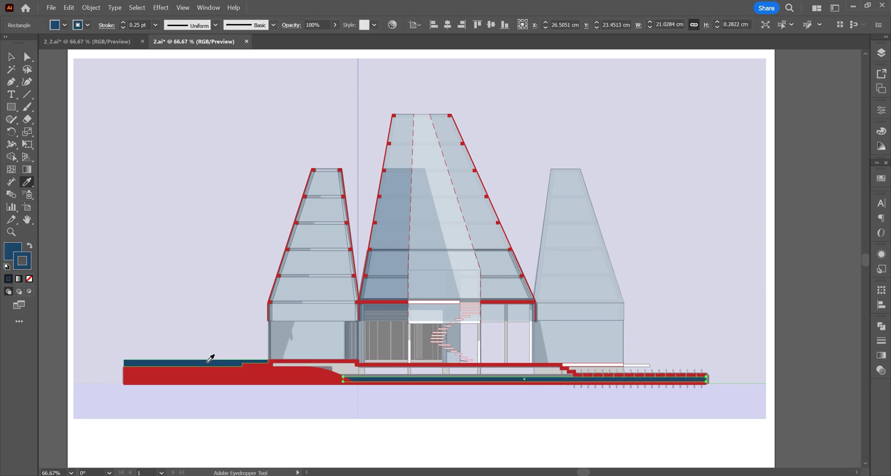
pyautogui.press('v')
pyautogui.click(802, 228)
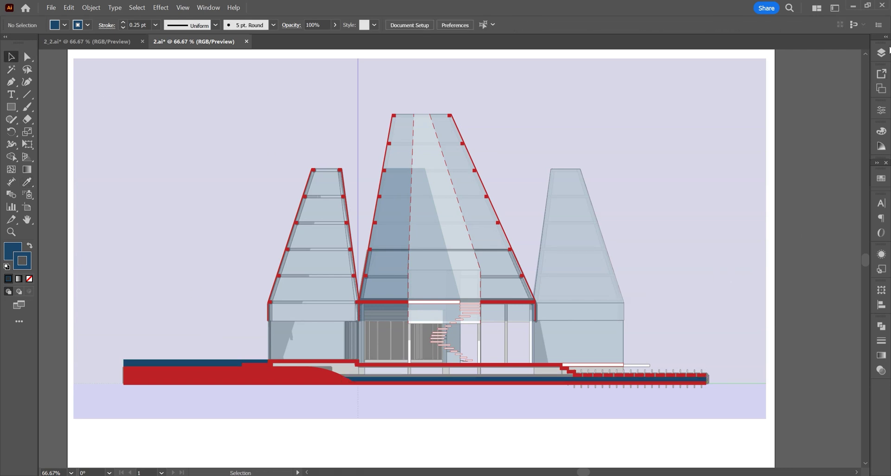
# Hide the ss and texture layers, then unlock the sketch layer and make it active
pyautogui.click(879, 53)
pyautogui.click(694, 105)
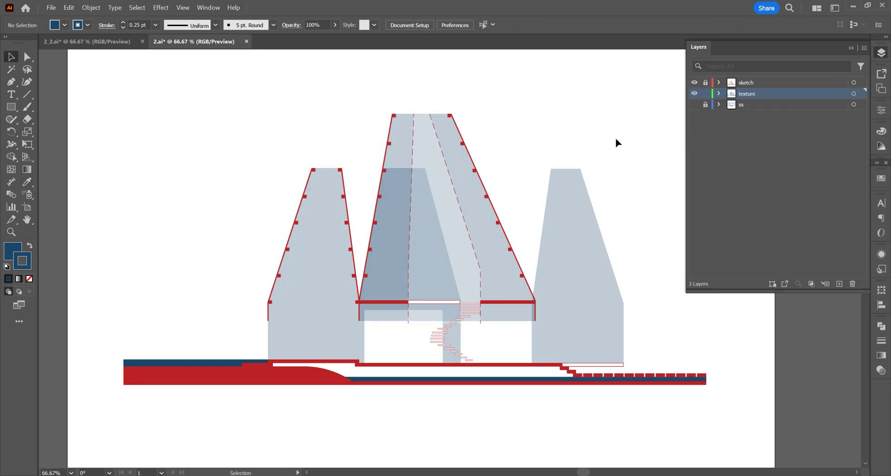
pyautogui.click(694, 93)
pyautogui.click(695, 94)
pyautogui.click(694, 94)
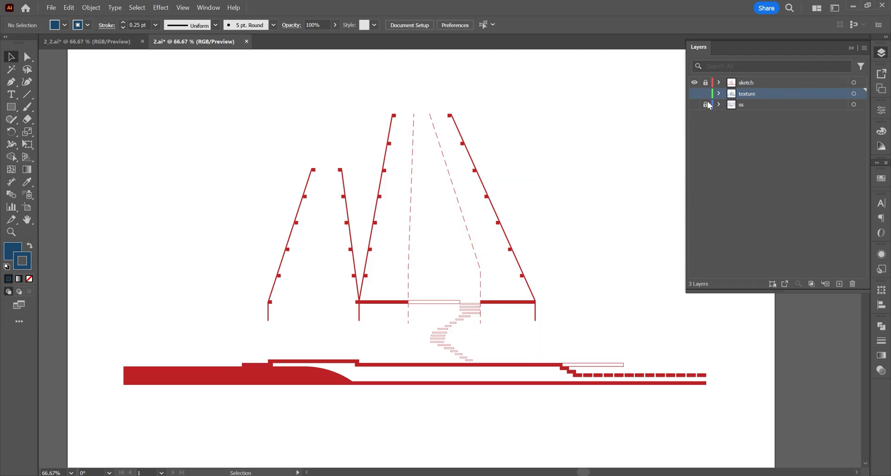
pyautogui.click(742, 86)
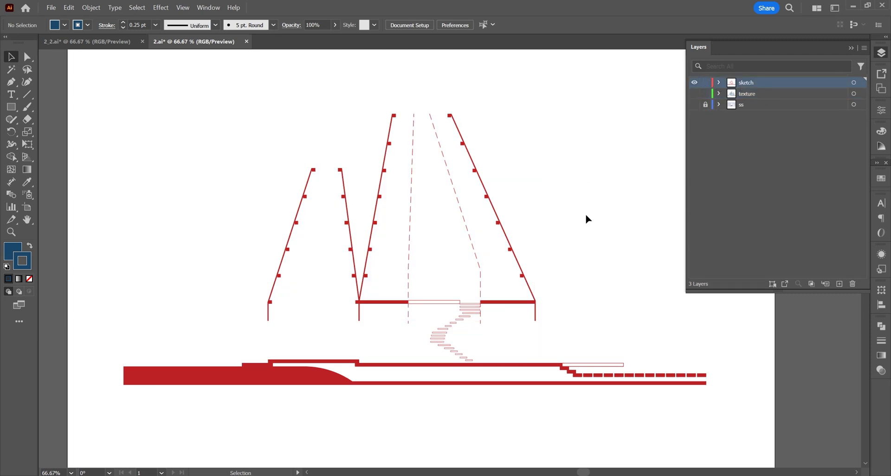
pyautogui.click(881, 52)
# Select the red filled shapes of the section and open the Scribble effect options
pyautogui.moveTo(742, 398)
pyautogui.mouseDown()
pyautogui.moveTo(266, 187)
pyautogui.moveTo(139, 85)
pyautogui.mouseUp()
pyautogui.click(161, 8)
pyautogui.moveTo(173, 141)
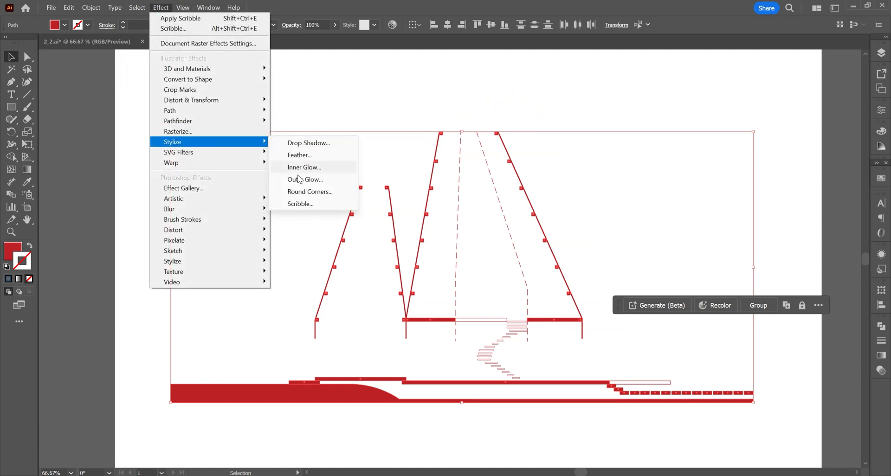
pyautogui.click(300, 204)
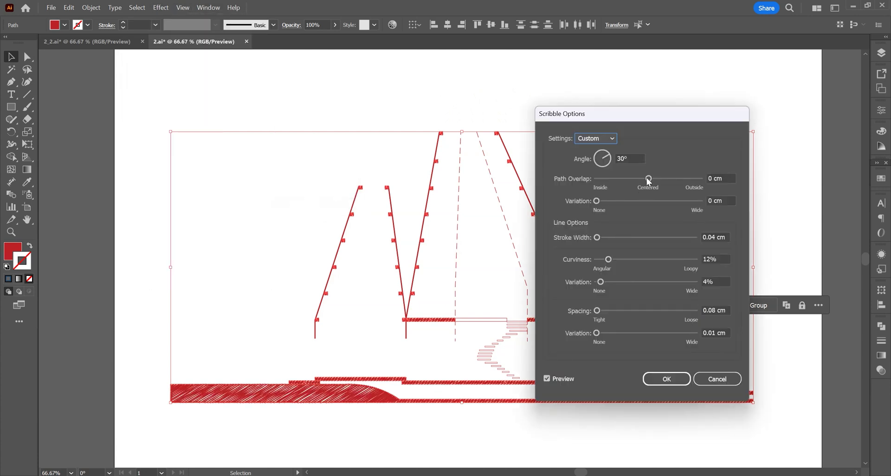
# Set the Scribble stroke width to 0.03 cm and the spacing to 0.06 cm, and apply the effect to the red shapes
pyautogui.click(713, 310)
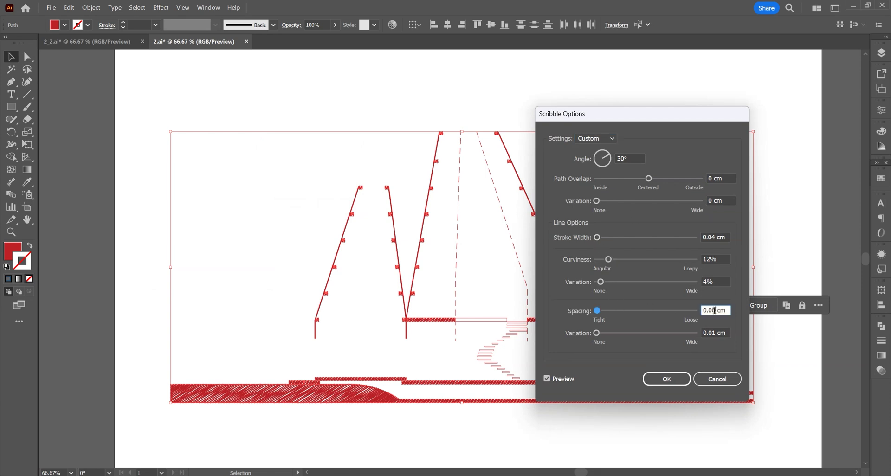
pyautogui.click(716, 330)
pyautogui.moveTo(716, 309); pyautogui.dragTo(712, 307)
pyautogui.write('5')
pyautogui.click(712, 330)
pyautogui.click(717, 332)
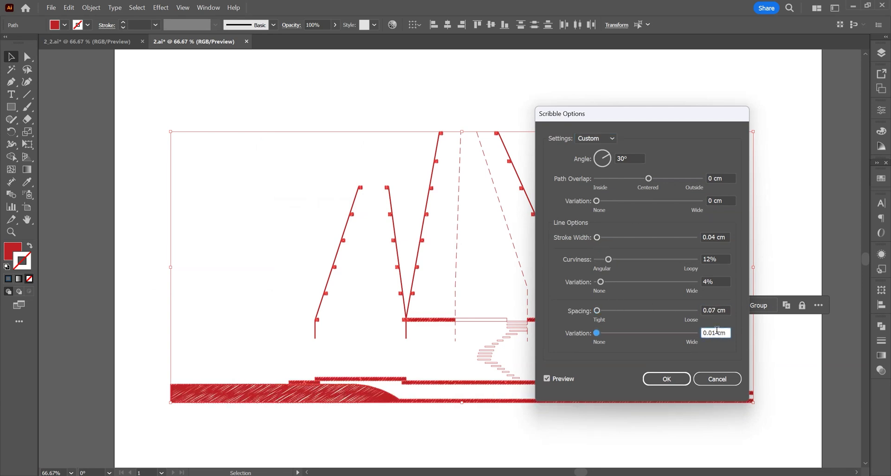
pyautogui.click(715, 235)
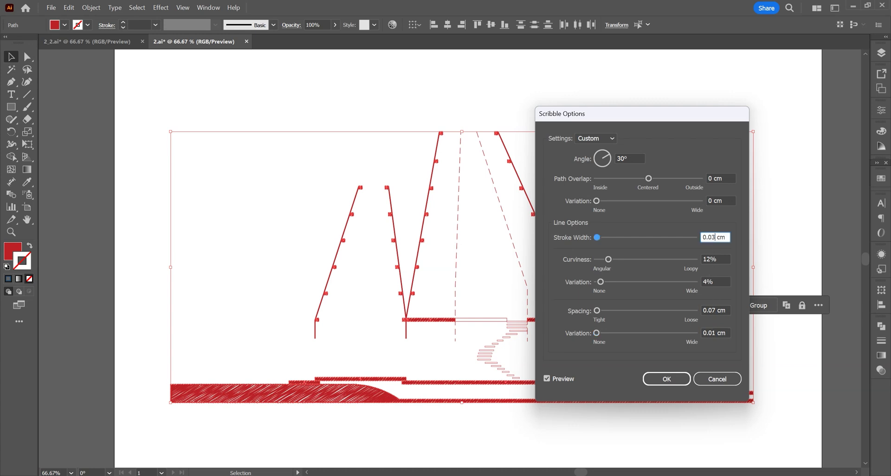
pyautogui.press('BackSpace')
pyautogui.write('3')
pyautogui.click(716, 257)
pyautogui.click(714, 309)
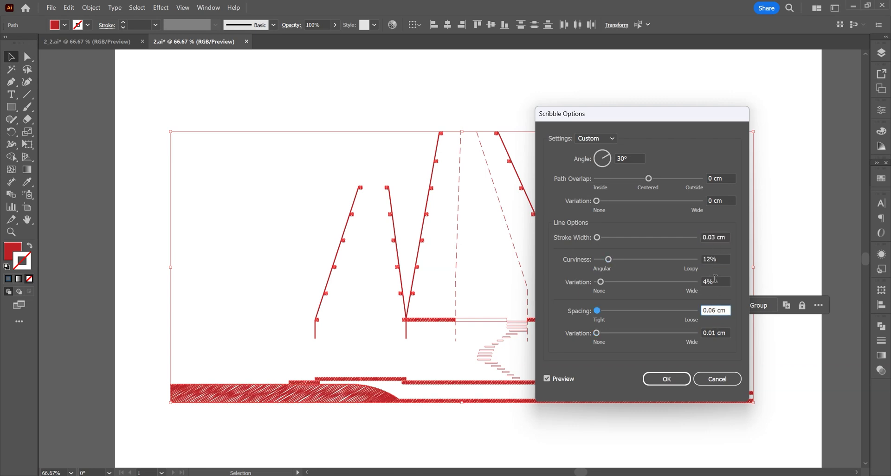
pyautogui.click(714, 280)
pyautogui.click(666, 378)
pyautogui.click(700, 244)
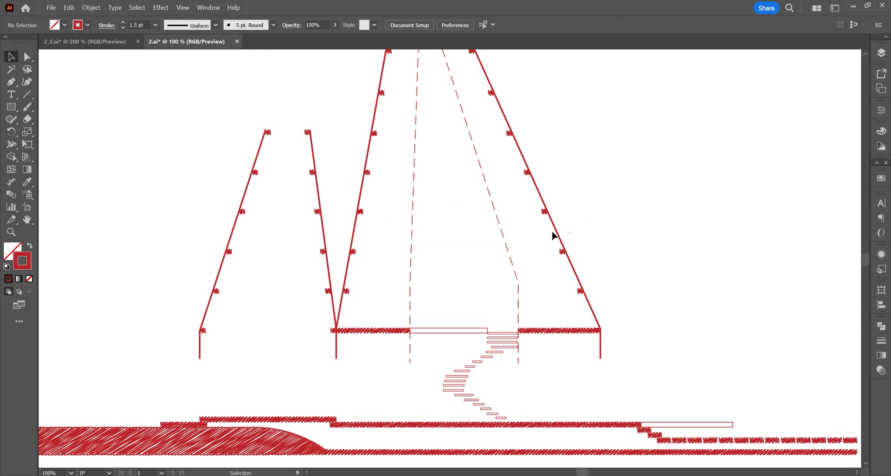
# Select the sloping tower outlines together with the dashed lines and open the Scribble effect for them
pyautogui.click(556, 234)
pyautogui.keyDown('shift'); pyautogui.click(354, 233); pyautogui.keyUp('shift')
pyautogui.keyDown('shift'); pyautogui.click(234, 227); pyautogui.keyUp('shift')
pyautogui.click(161, 8)
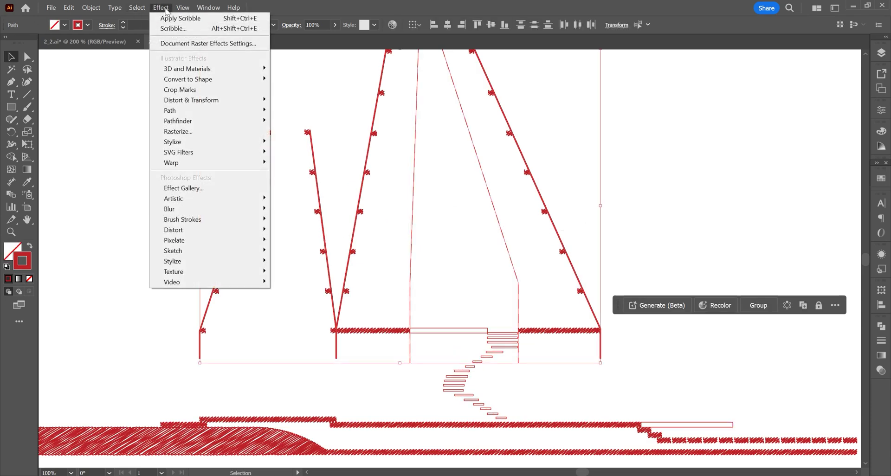
pyautogui.moveTo(218, 140)
pyautogui.click(306, 204)
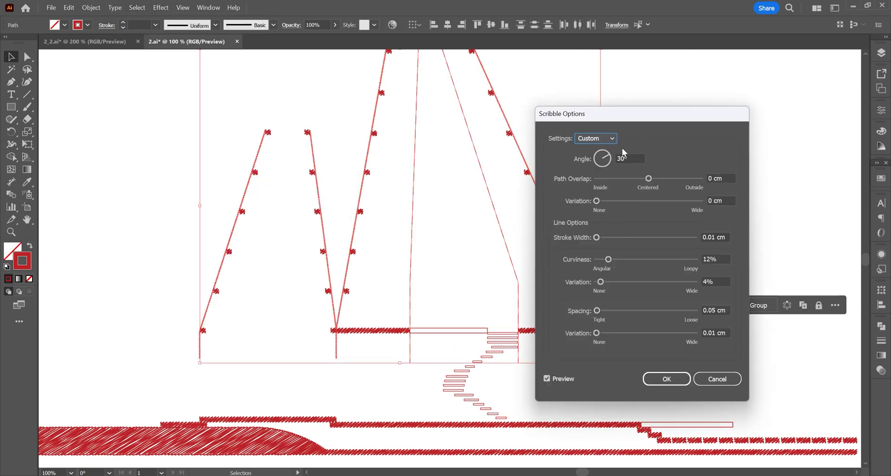
# Try the Sketch preset with a 0.05 cm stroke width, 2% curviness variation and 0.1 cm spacing on the tower lines
pyautogui.click(612, 138)
pyautogui.click(600, 241)
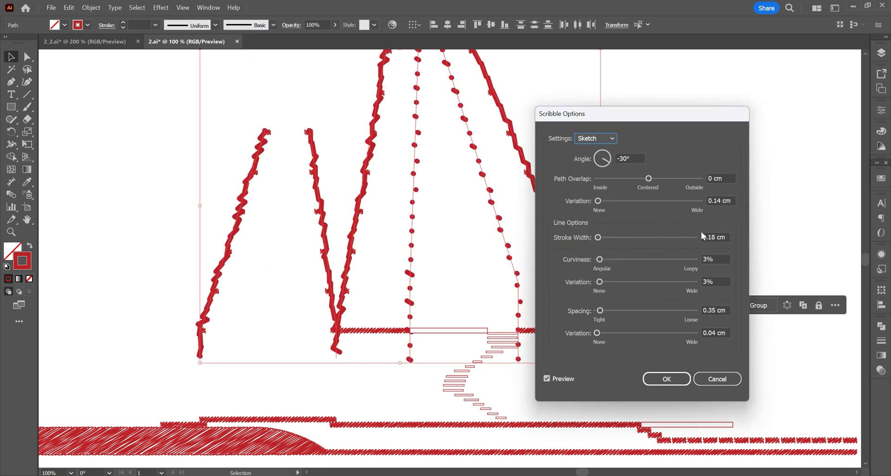
pyautogui.moveTo(713, 235); pyautogui.dragTo(710, 234)
pyautogui.click(715, 259)
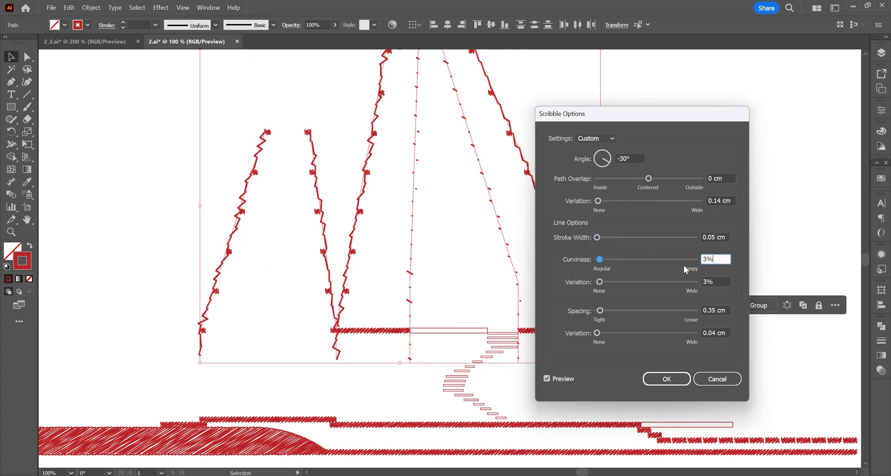
pyautogui.moveTo(600, 282); pyautogui.dragTo(597, 280)
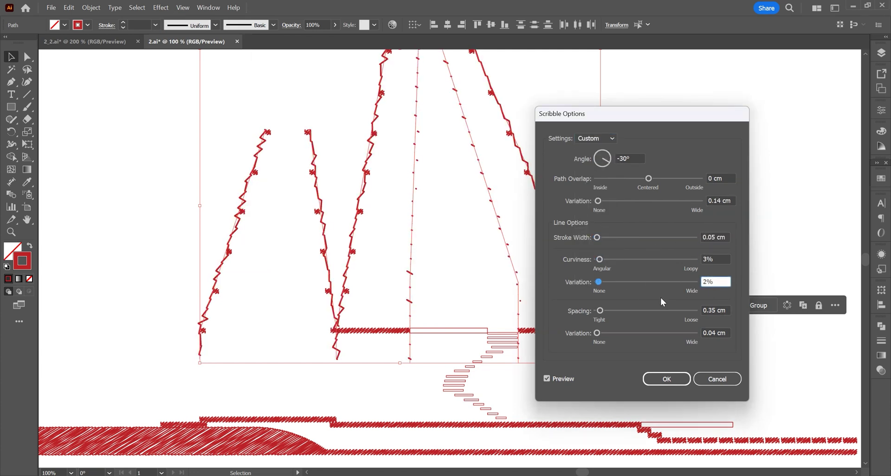
pyautogui.click(712, 309)
pyautogui.click(710, 332)
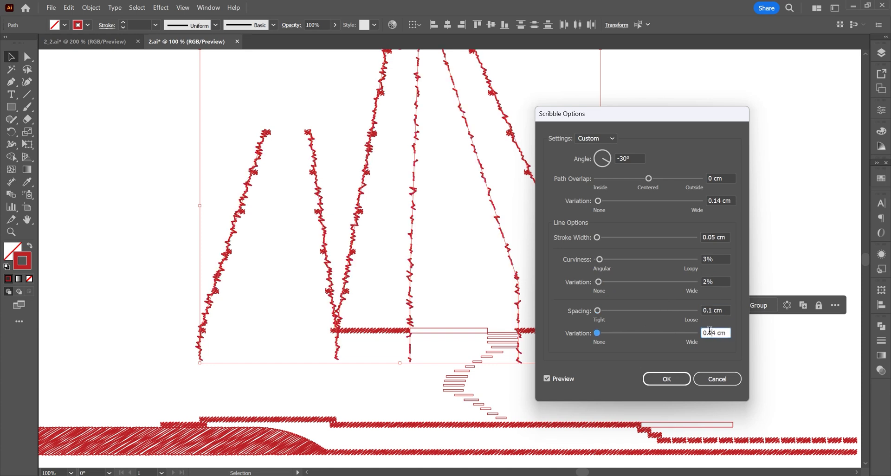
# Apply the Swash Scribble preset to the tower lines with 0.04 cm stroke width, 32% curviness and 0.1 cm spacing
pyautogui.click(609, 141)
pyautogui.click(598, 258)
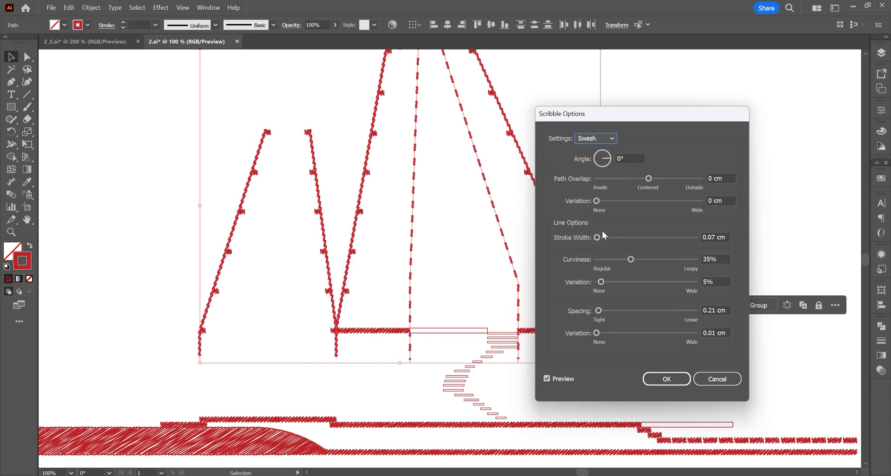
pyautogui.click(714, 236)
pyautogui.click(715, 258)
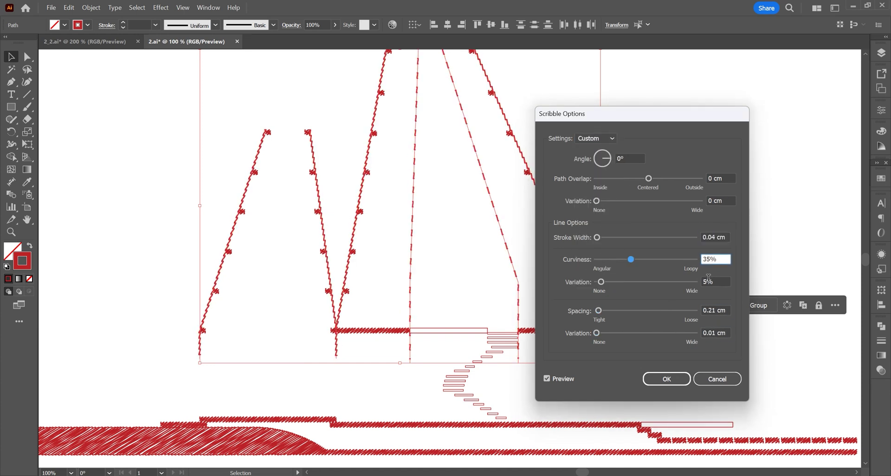
pyautogui.click(707, 280)
pyautogui.click(712, 237)
pyautogui.click(710, 258)
pyautogui.moveTo(633, 259); pyautogui.dragTo(652, 258)
pyautogui.doubleClick(709, 309)
pyautogui.click(711, 332)
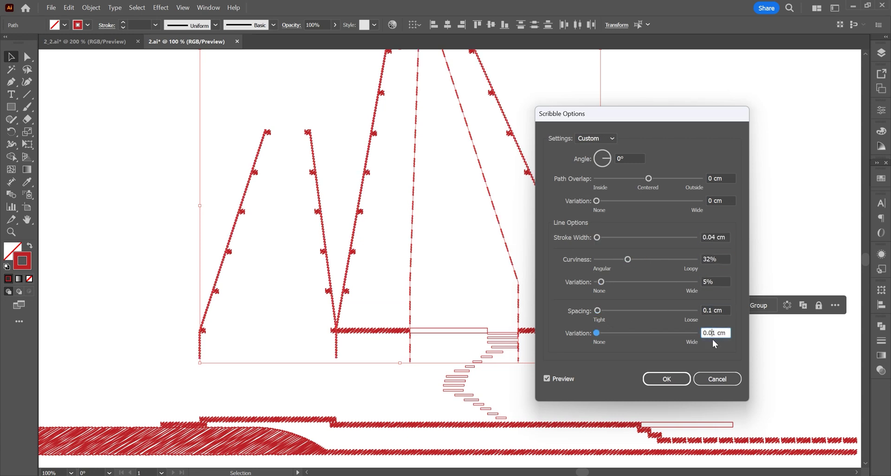
pyautogui.click(667, 380)
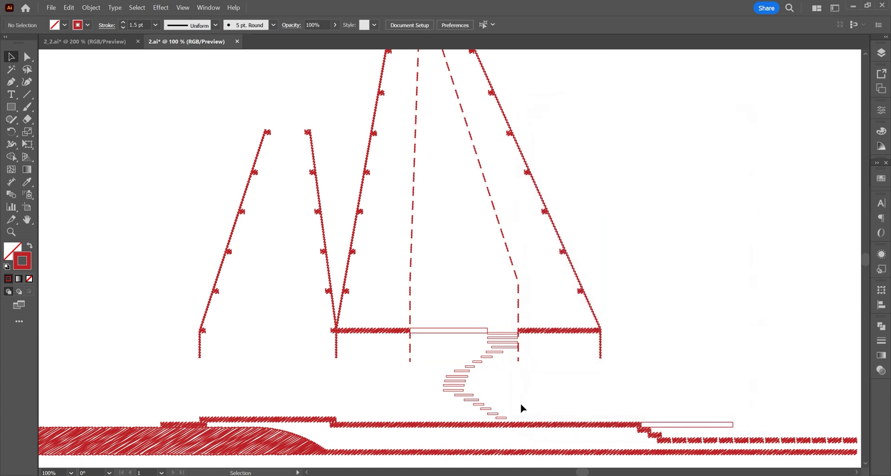
# Select the outlined stair treads and slab rectangles and open the Artistic_ChalkCharcoalPencil brush library
pyautogui.click(434, 312)
pyautogui.scroll(1, 433, 400)
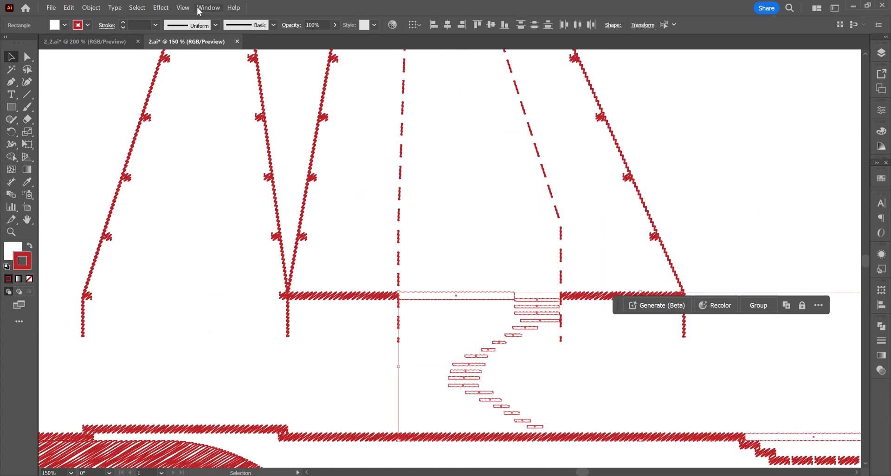
pyautogui.click(274, 25)
pyautogui.scroll(-3, 227, 75)
pyautogui.click(177, 106)
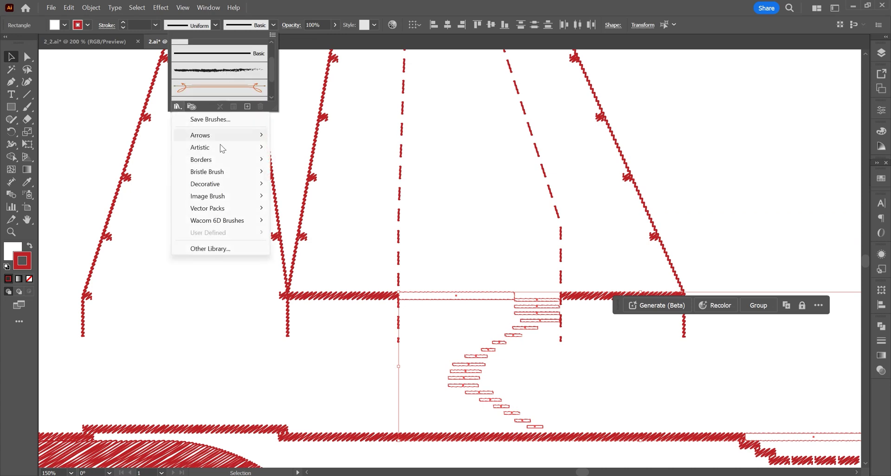
pyautogui.moveTo(223, 150)
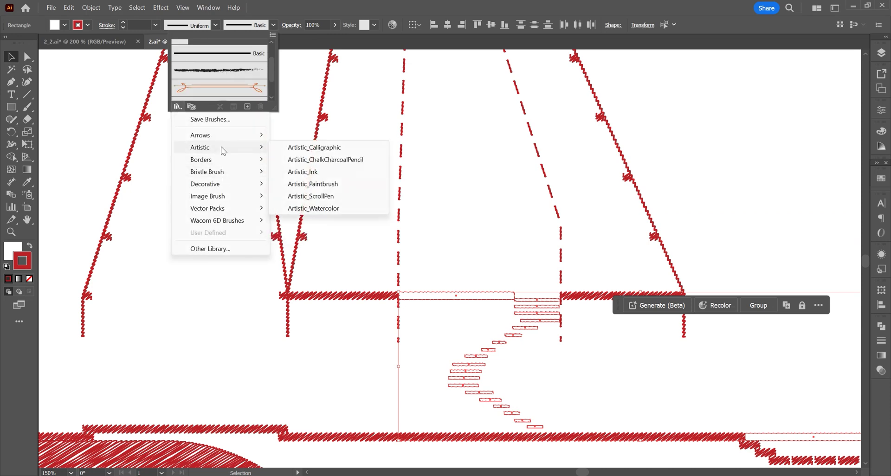
pyautogui.click(325, 159)
# Apply a thin hand-drawn brush from the chalk, charcoal and pencil library to the stair and slab outlines
pyautogui.moveTo(517, 255); pyautogui.dragTo(516, 278)
pyautogui.click(493, 278)
pyautogui.click(521, 223)
pyautogui.click(496, 230)
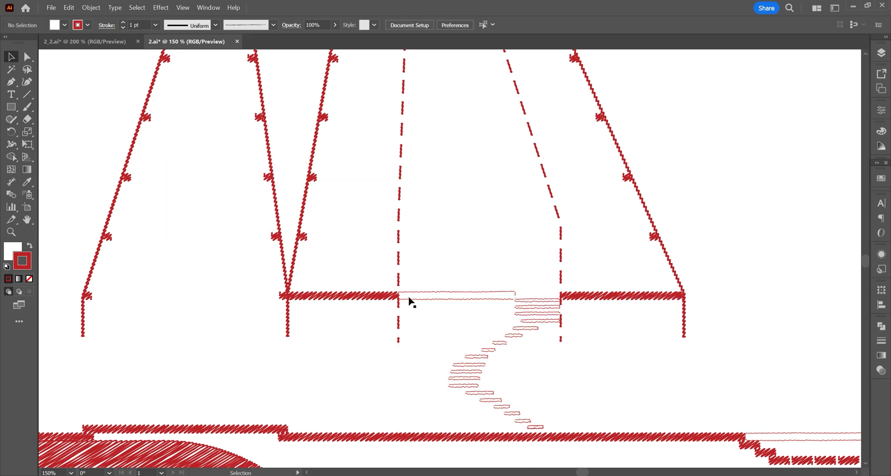
# Show the texture layer again beneath the scribbled sketch layer
pyautogui.scroll(-2, 374, 303)
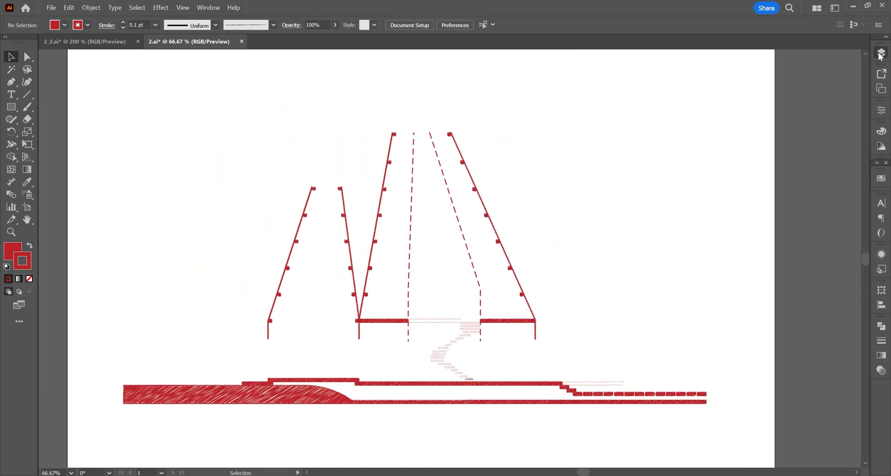
pyautogui.click(880, 54)
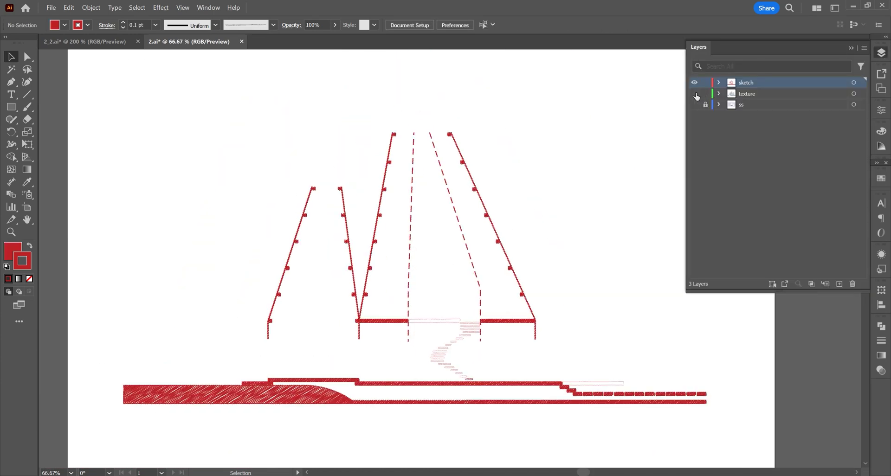
pyautogui.click(694, 93)
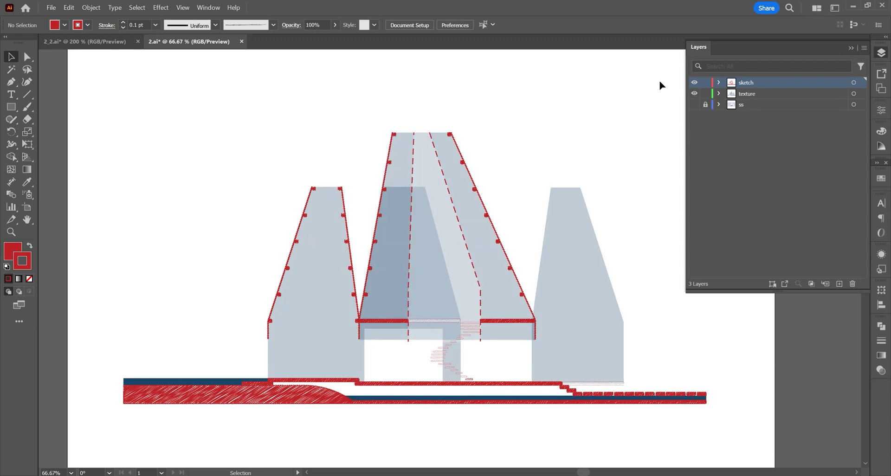
pyautogui.click(850, 48)
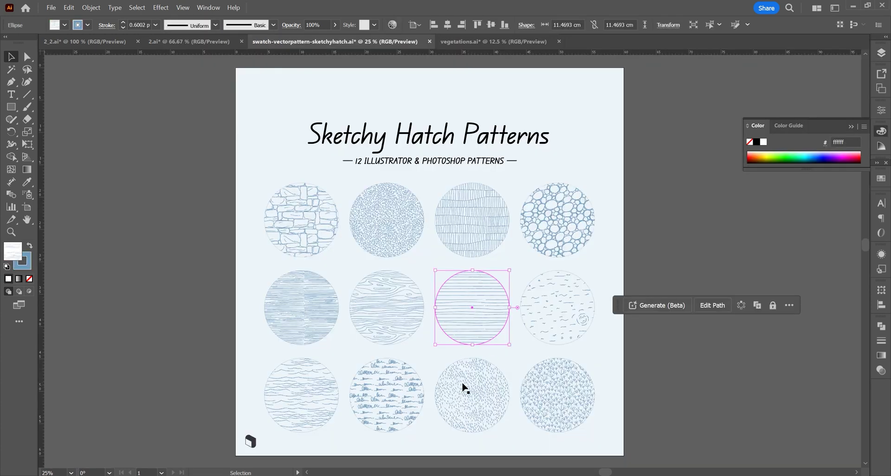
# Copy the straight-line and wavy-line hatch circles from swatch-vectorpattern-sketchyhatch.ai into the section drawing 2.ai
pyautogui.keyDown('shift'); pyautogui.click(300, 380); pyautogui.keyUp('shift')
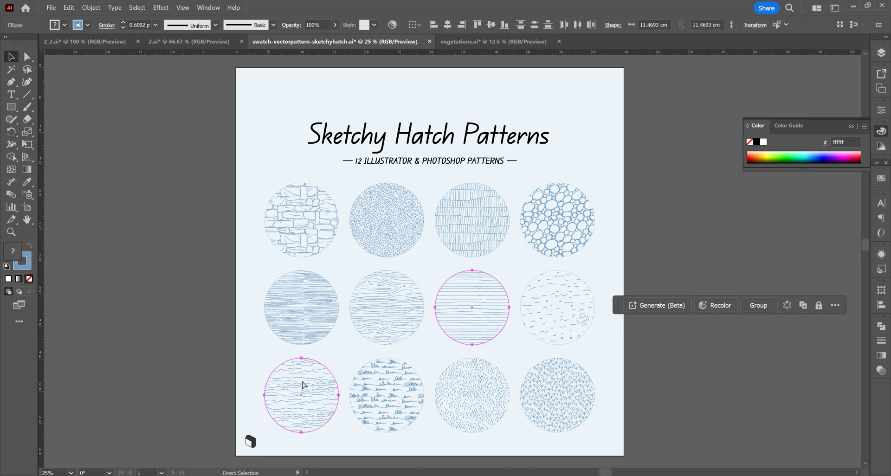
pyautogui.click(202, 41)
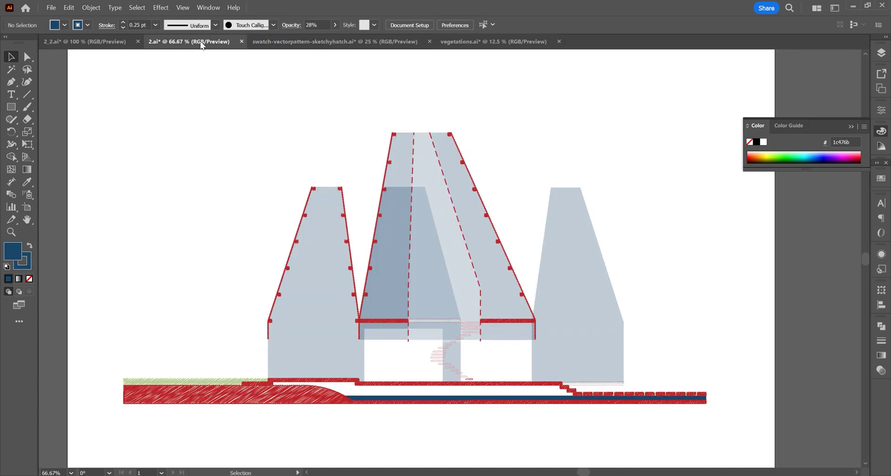
pyautogui.moveTo(626, 141); pyautogui.dragTo(552, 224)
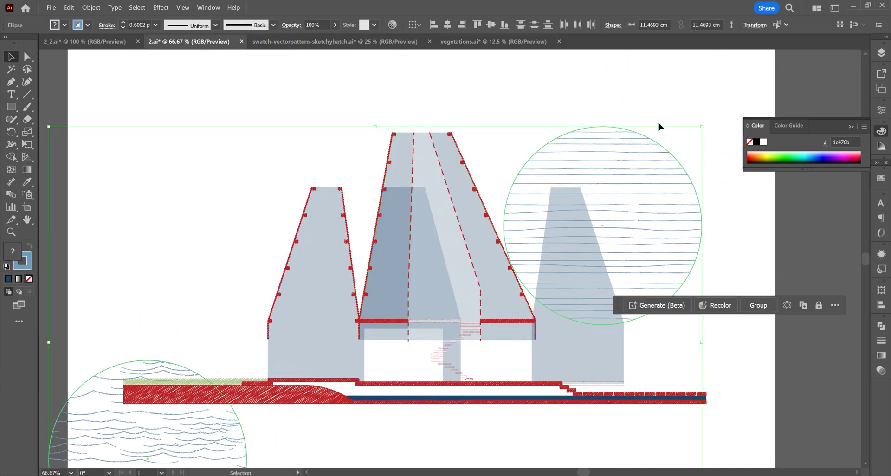
# Shrink the straight-line and wavy-line hatch circles and place them in the empty area beside the small outlined tower
pyautogui.moveTo(700, 125); pyautogui.dragTo(226, 363)
pyautogui.moveTo(208, 456)
pyautogui.mouseDown()
pyautogui.moveTo(250, 155)
pyautogui.moveTo(354, 79)
pyautogui.moveTo(461, 97)
pyautogui.moveTo(132, 144)
pyautogui.mouseUp()
pyautogui.click(352, 87)
pyautogui.click(164, 149)
# Fill the tower shapes with the straight-line hatch sampled from its circle
pyautogui.press('a')
pyautogui.click(339, 266)
pyautogui.keyDown('shift'); pyautogui.click(463, 364); pyautogui.keyUp('shift')
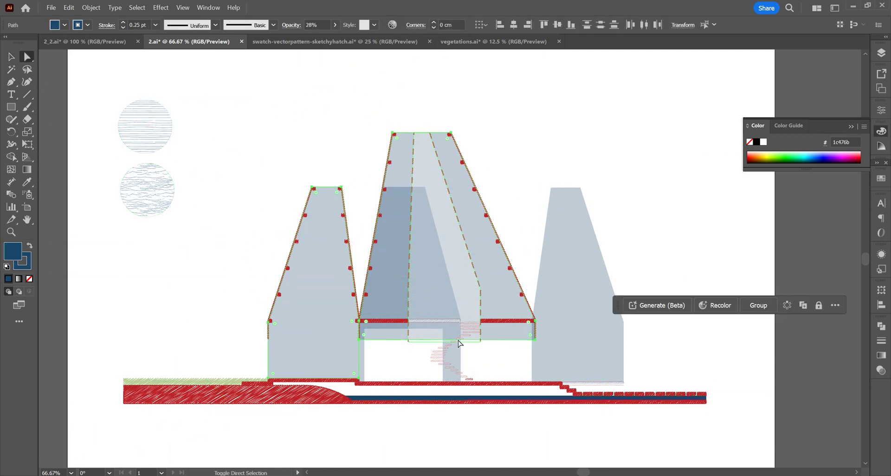
pyautogui.keyDown('shift'); pyautogui.click(603, 280); pyautogui.keyUp('shift')
pyautogui.press('i')
pyautogui.click(154, 118)
# Enlarge the straight-line hatch circle to space its lines further apart
pyautogui.press('v')
pyautogui.click(165, 119)
pyautogui.moveTo(172, 99); pyautogui.dragTo(204, 79)
# Reselect the tower shapes and apply the enlarged straight-line hatch sampled from its circle
pyautogui.click(334, 263)
pyautogui.keyDown('shift'); pyautogui.click(452, 254); pyautogui.keyUp('shift')
pyautogui.keyDown('shift'); pyautogui.click(471, 245); pyautogui.keyUp('shift')
pyautogui.keyDown('shift'); pyautogui.click(448, 254); pyautogui.keyUp('shift')
pyautogui.keyDown('shift'); pyautogui.click(459, 354); pyautogui.keyUp('shift')
pyautogui.keyDown('shift'); pyautogui.click(586, 283); pyautogui.keyUp('shift')
pyautogui.press('i')
pyautogui.click(163, 113)
pyautogui.press('v')
pyautogui.click(532, 178)
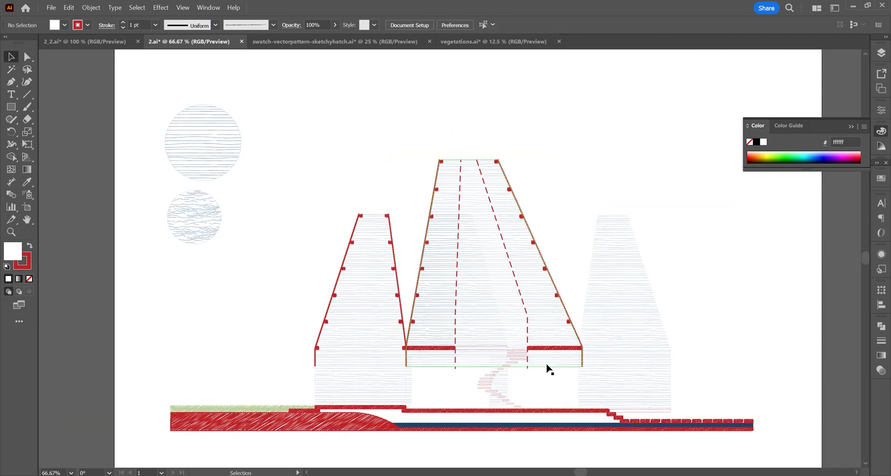
pyautogui.click(547, 365)
pyautogui.click(320, 204)
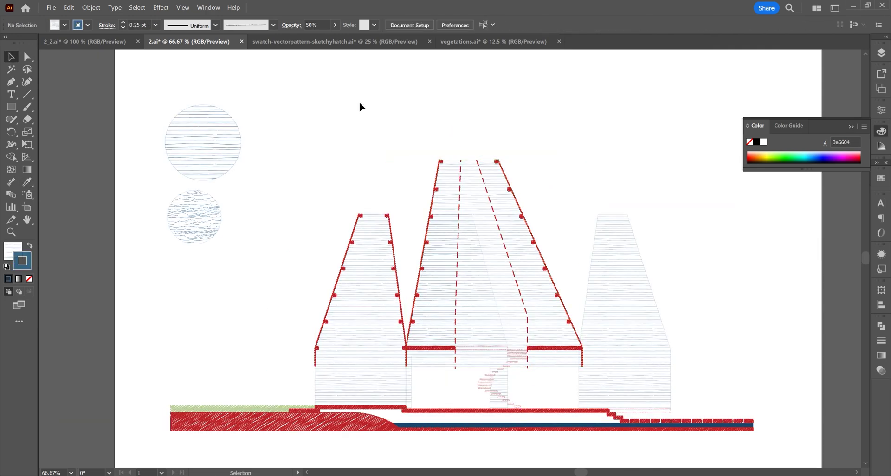
# Fill the dark blue water strip under the slab with the wavy hatch sampled from its circle
pyautogui.scroll(-1, 447, 402)
pyautogui.click(448, 409)
pyautogui.click(28, 183)
pyautogui.click(200, 199)
pyautogui.click(10, 58)
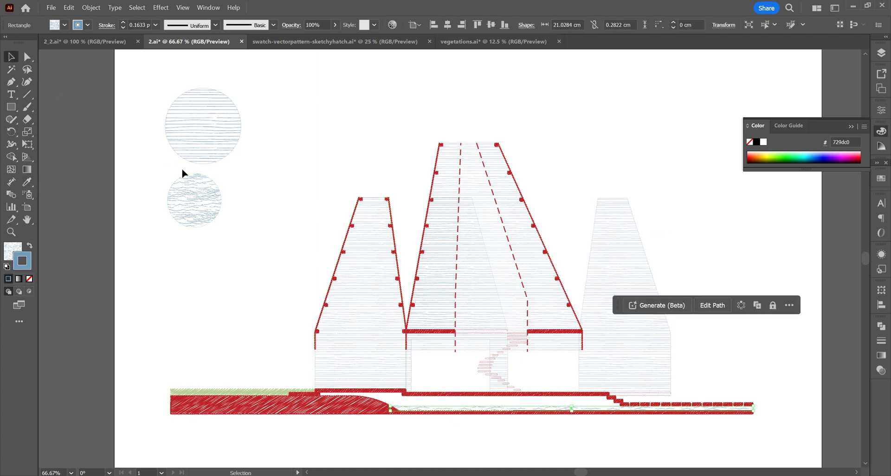
# Shrink the wavy hatch circle and resample its denser hatch onto the water strip
pyautogui.click(190, 181)
pyautogui.moveTo(221, 173); pyautogui.dragTo(205, 188)
pyautogui.click(443, 409)
pyautogui.click(28, 182)
pyautogui.click(200, 201)
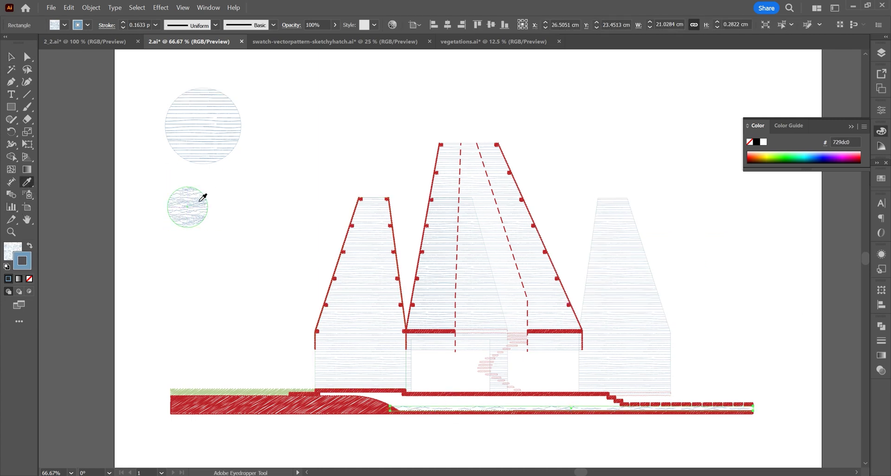
# Recolour all lines of the wavy pattern swatch to red bc2127 and save the pattern edit
pyautogui.press('a')
pyautogui.click(504, 406)
pyautogui.click(885, 180)
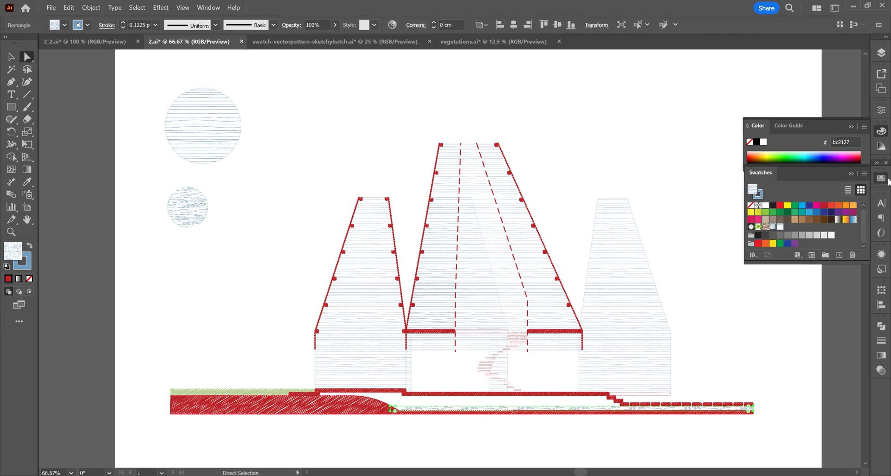
pyautogui.click(811, 255)
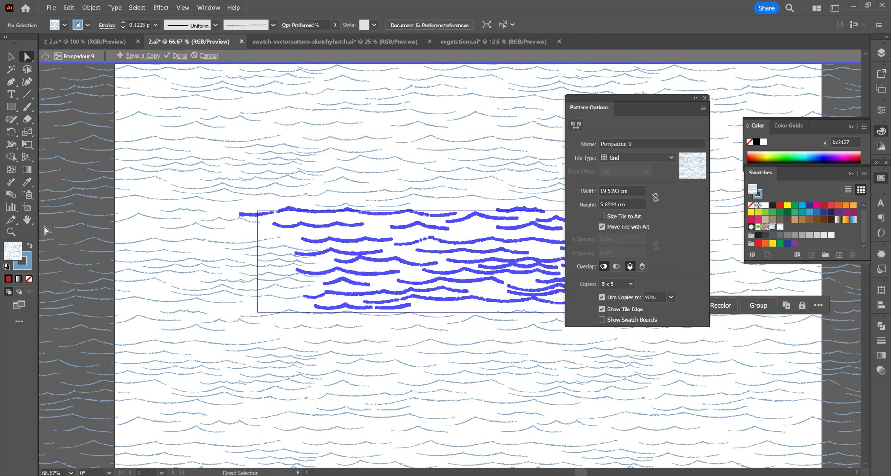
pyautogui.hotkey('ctrl', 'a')
pyautogui.doubleClick(12, 253)
pyautogui.write('bc2127')
pyautogui.press('Return')
pyautogui.click(178, 55)
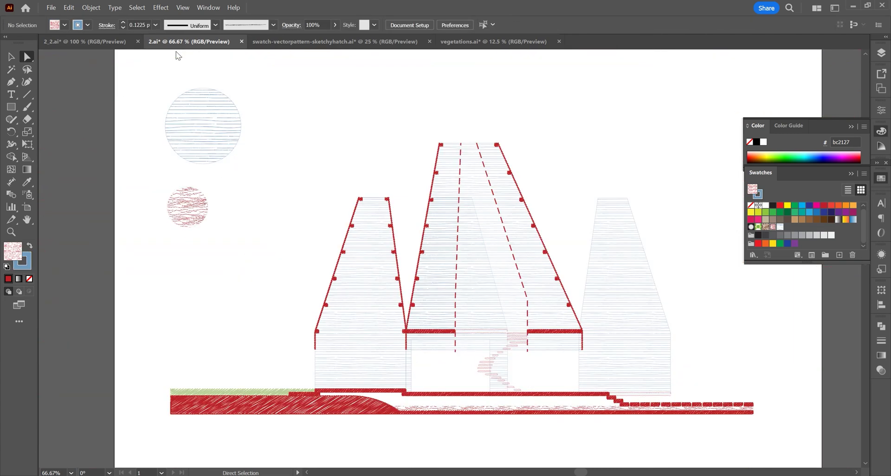
# Delete the two sample hatch circles and collapse the Color and Swatches panels
pyautogui.moveTo(216, 199); pyautogui.dragTo(173, 131)
pyautogui.press('Delete')
pyautogui.press('Delete')
pyautogui.click(851, 127)
pyautogui.click(853, 174)
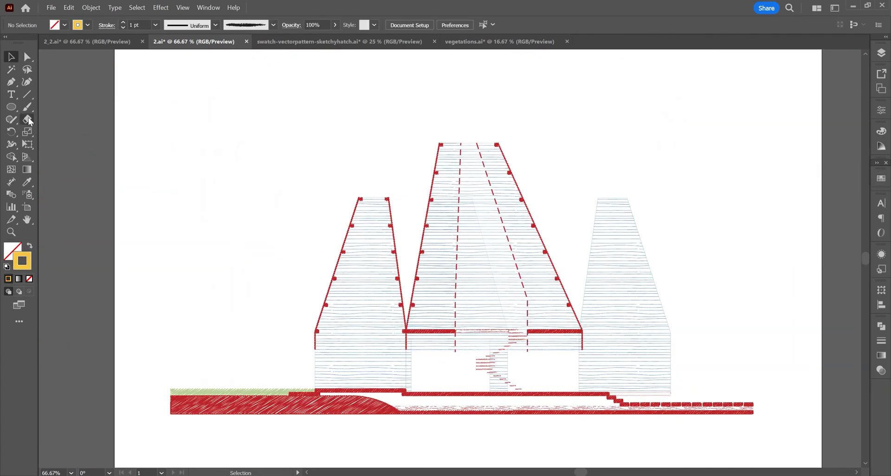
# Draw a yellow-outlined circle about 23.4 cm in diameter and centre it behind the towers
pyautogui.press('l')
pyautogui.moveTo(231, 75); pyautogui.dragTo(632, 311)
pyautogui.press('v')
pyautogui.moveTo(508, 88)
pyautogui.mouseDown()
pyautogui.moveTo(551, 88)
pyautogui.moveTo(537, 88)
pyautogui.mouseUp()
# Cut the circle with the Scissors tool and delete the lower part, keeping the arc above the towers
pyautogui.moveTo(27, 119)
pyautogui.mouseDown()
pyautogui.moveTo(51, 116)
pyautogui.moveTo(69, 132)
pyautogui.mouseUp()
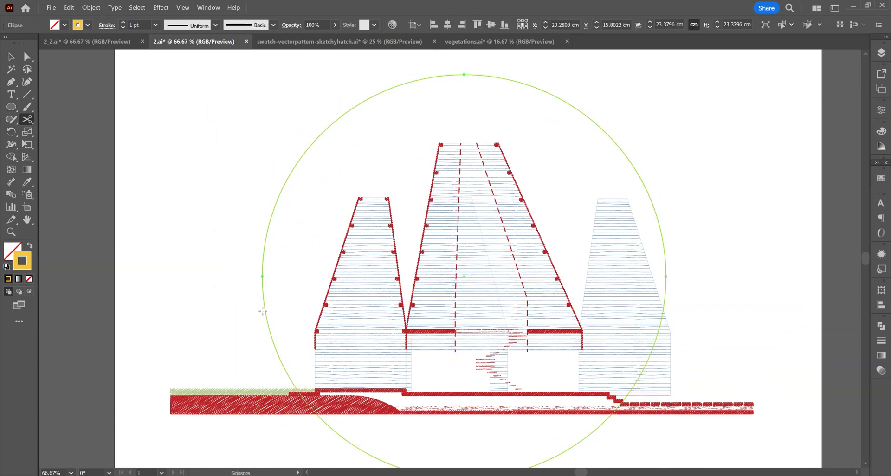
pyautogui.click(262, 280)
pyautogui.click(576, 111)
pyautogui.press('v')
pyautogui.click(621, 160)
pyautogui.press('Delete')
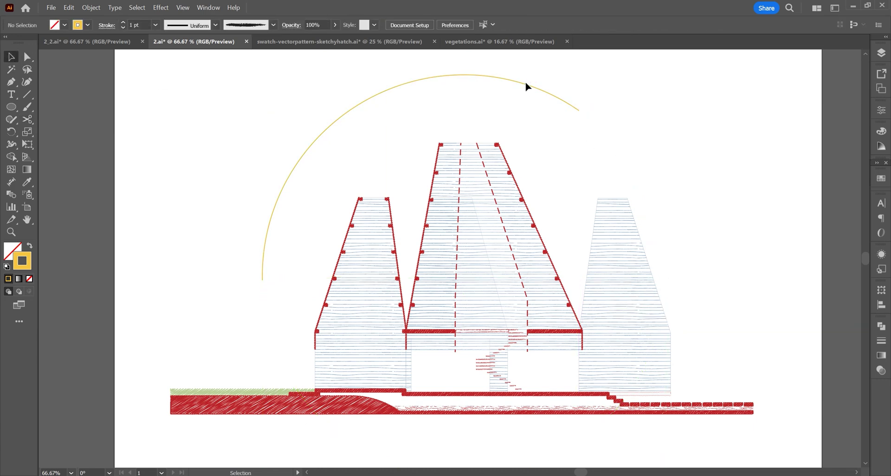
# Try an elliptical width profile with a 3 pt stroke on the yellow arc
pyautogui.click(527, 84)
pyautogui.click(215, 26)
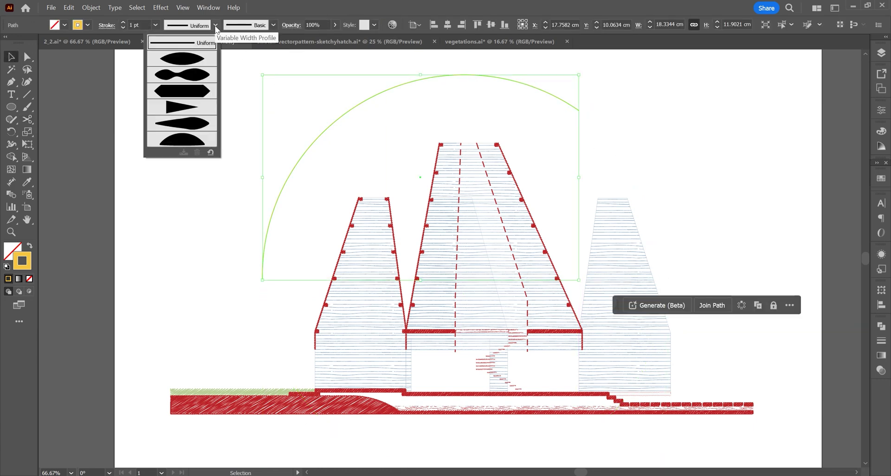
pyautogui.click(190, 57)
pyautogui.click(156, 24)
pyautogui.click(175, 91)
# Apply the thick charcoal brush to the yellow arc and reduce its stroke weight to 0.75 pt
pyautogui.click(273, 25)
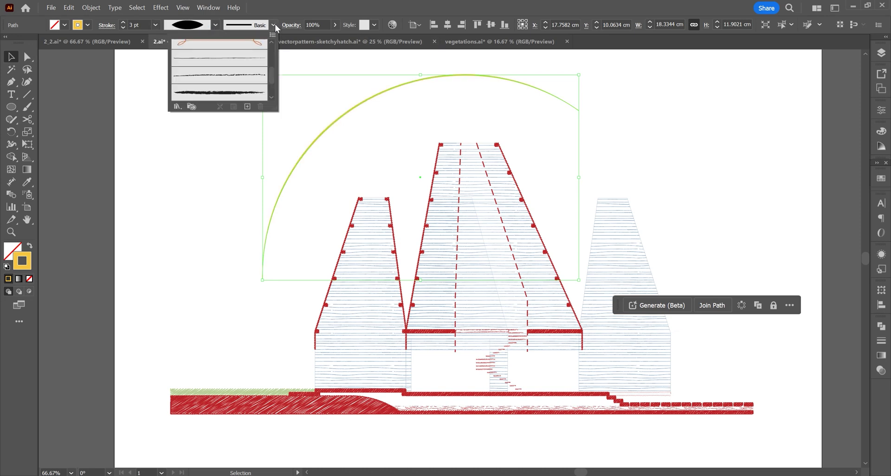
pyautogui.click(261, 75)
pyautogui.click(242, 93)
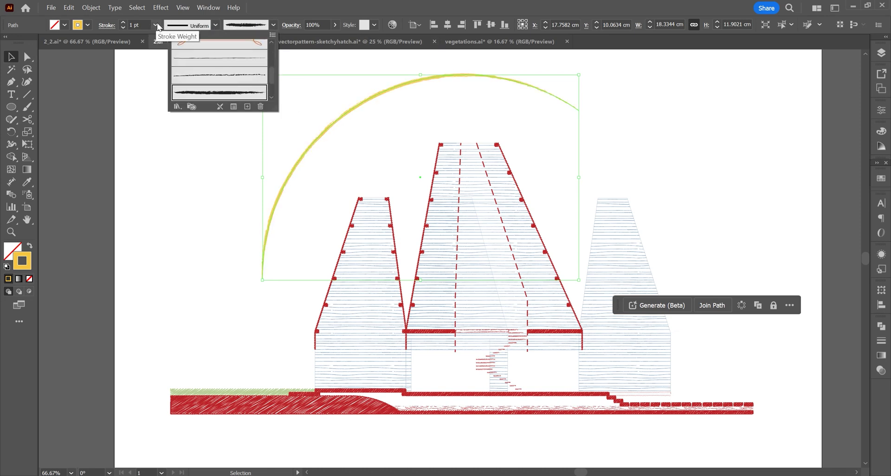
pyautogui.click(156, 25)
pyautogui.click(178, 59)
pyautogui.click(249, 108)
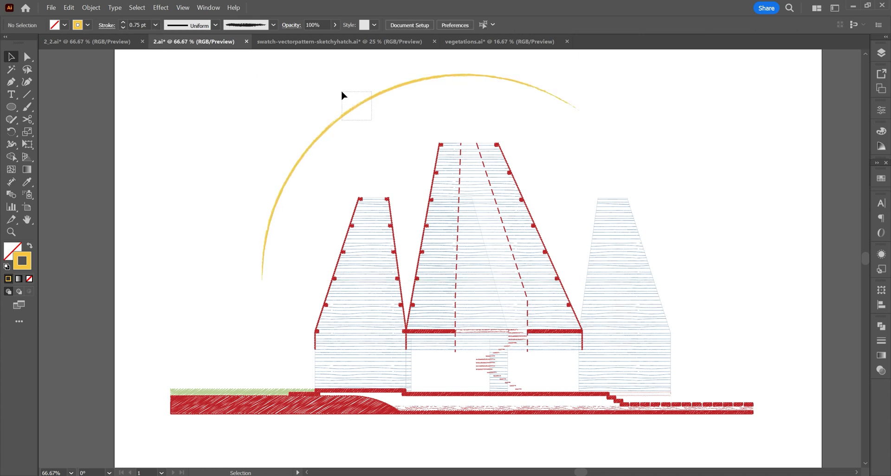
pyautogui.moveTo(342, 95); pyautogui.dragTo(341, 93)
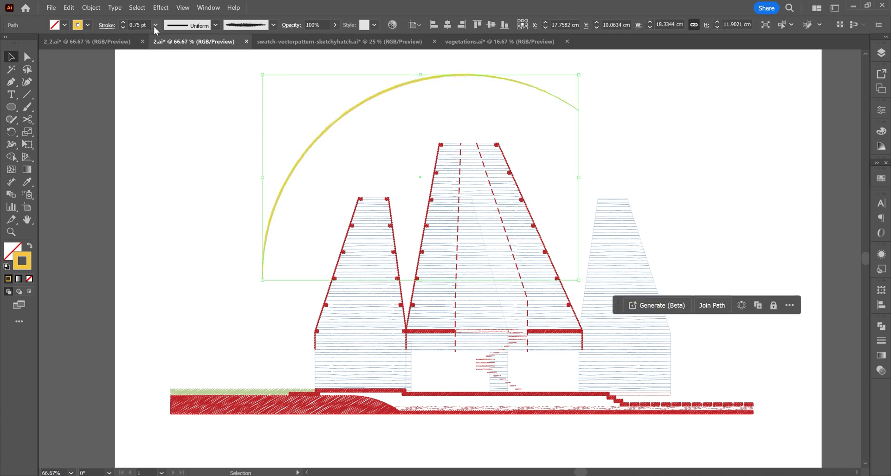
pyautogui.click(196, 136)
# Paste the full circle in place and fill it with the straight-line hatch sampled from a tower
pyautogui.click(69, 8)
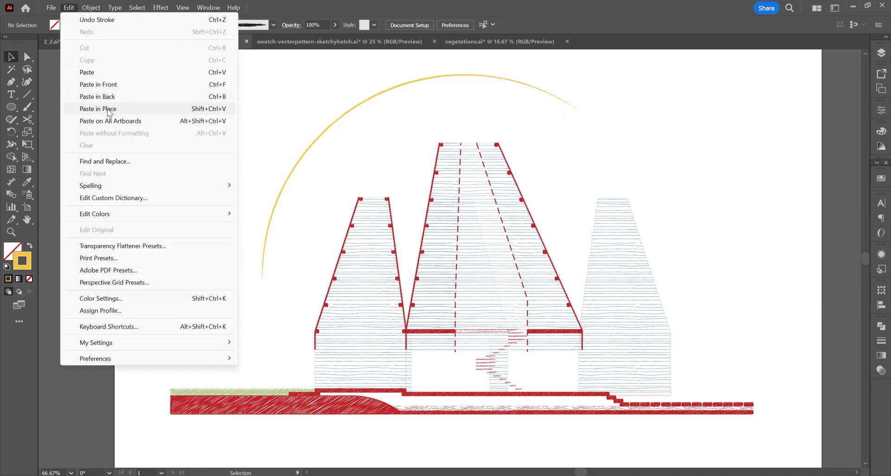
pyautogui.click(139, 106)
pyautogui.press('i')
pyautogui.click(366, 337)
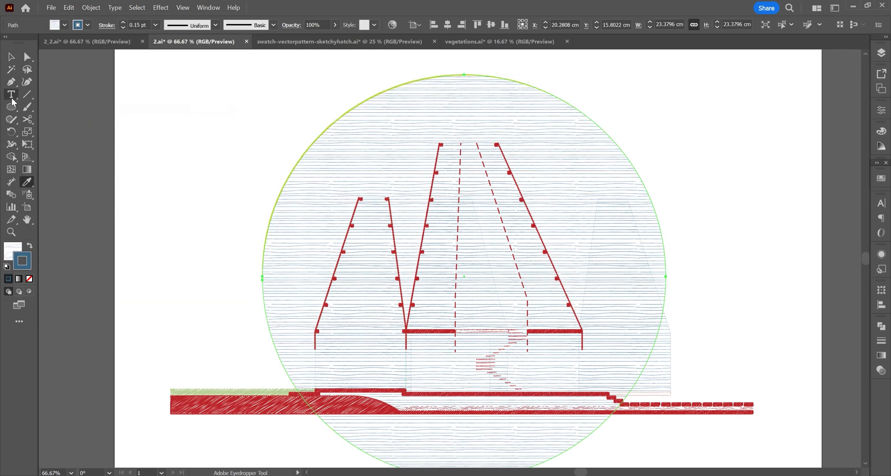
# Draw a small hatched square about 2.2 cm wide beside the circle and turn it into a diamond
pyautogui.moveTo(13, 110); pyautogui.dragTo(42, 108)
pyautogui.moveTo(184, 101)
pyautogui.mouseDown()
pyautogui.moveTo(222, 139)
pyautogui.moveTo(232, 121)
pyautogui.mouseUp()
pyautogui.press('v')
pyautogui.click(91, 7)
pyautogui.moveTo(107, 28)
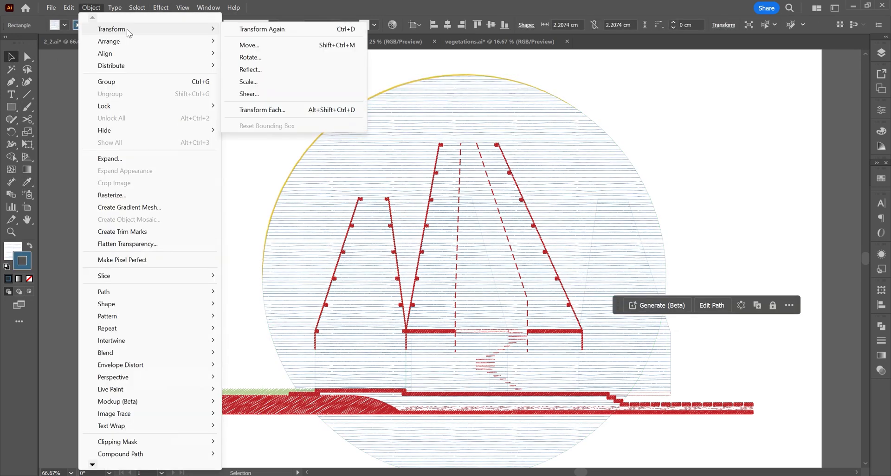
pyautogui.click(283, 82)
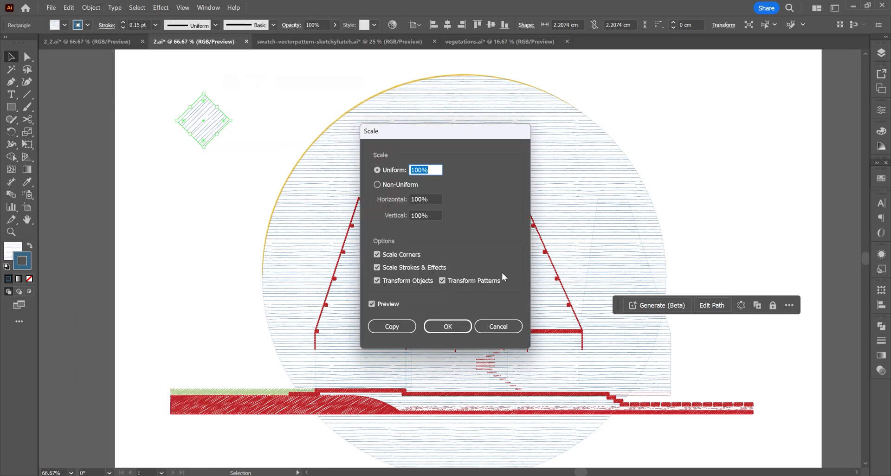
pyautogui.click(499, 327)
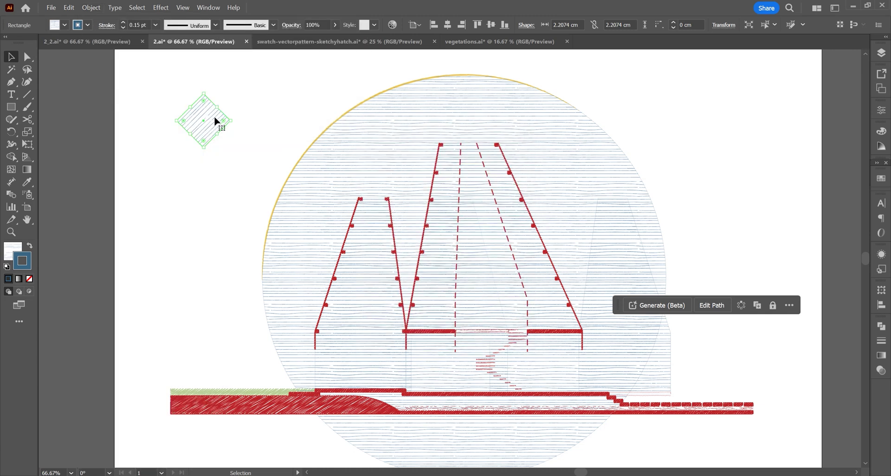
# Enlarge the diagonal hatch square to about 3.25 cm and send the hatched circle to the back
pyautogui.moveTo(203, 147); pyautogui.dragTo(203, 172)
pyautogui.rightClick(477, 91)
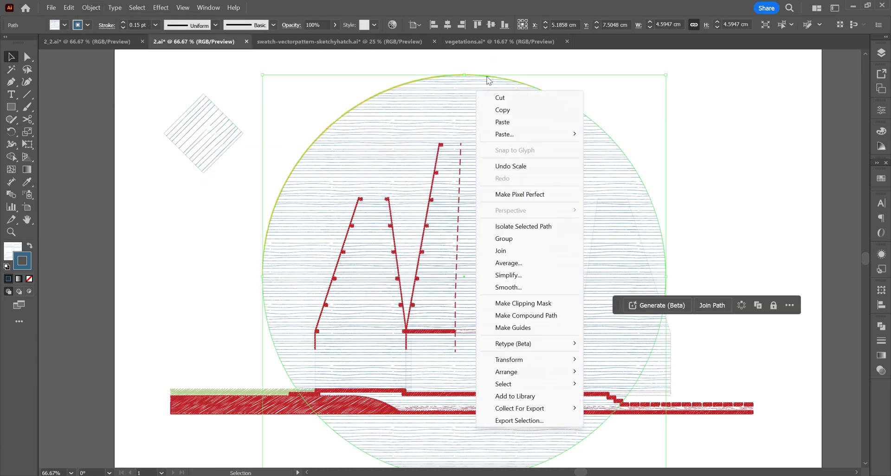
pyautogui.moveTo(529, 372)
pyautogui.click(615, 407)
pyautogui.hotkey('ctrl', '2')
pyautogui.click(406, 82)
# Save the diagonal sample square's hatch fill as a new pattern swatch
pyautogui.click(203, 133)
pyautogui.click(16, 247)
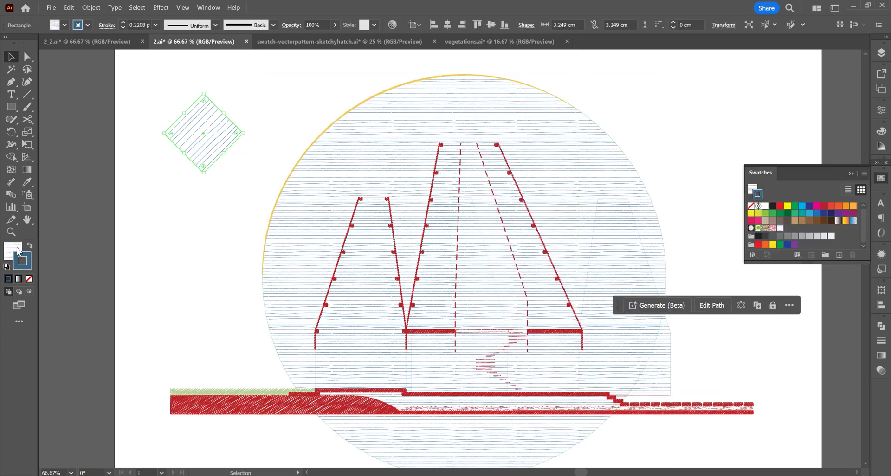
pyautogui.click(17, 249)
pyautogui.click(839, 255)
pyautogui.click(455, 258)
# Recolour all lines of the new hatch pattern to yellow f6c642 and save the pattern edit
pyautogui.click(812, 256)
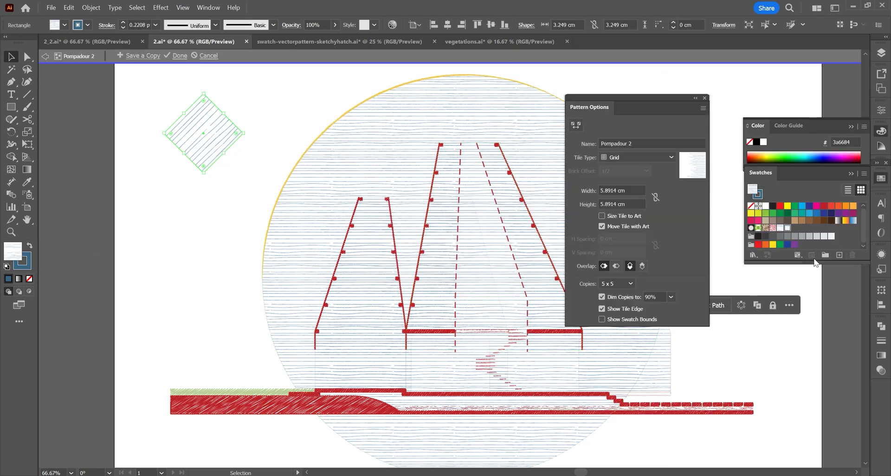
pyautogui.hotkey('ctrl', 'a')
pyautogui.doubleClick(16, 252)
pyautogui.hotkey('ctrl', 'v')
pyautogui.click(662, 199)
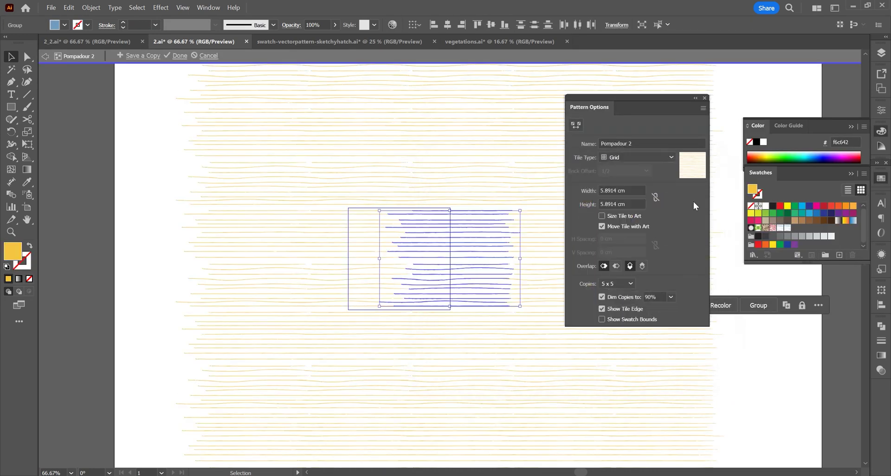
pyautogui.click(176, 55)
# Apply the yellow diagonal hatch from the sample square to the large circle
pyautogui.click(377, 163)
pyautogui.press('i')
pyautogui.click(217, 105)
pyautogui.click(26, 267)
pyautogui.press('v')
# Rotate the yellow sample square to about 37° and enlarge it to widen the hatch spacing
pyautogui.click(242, 133)
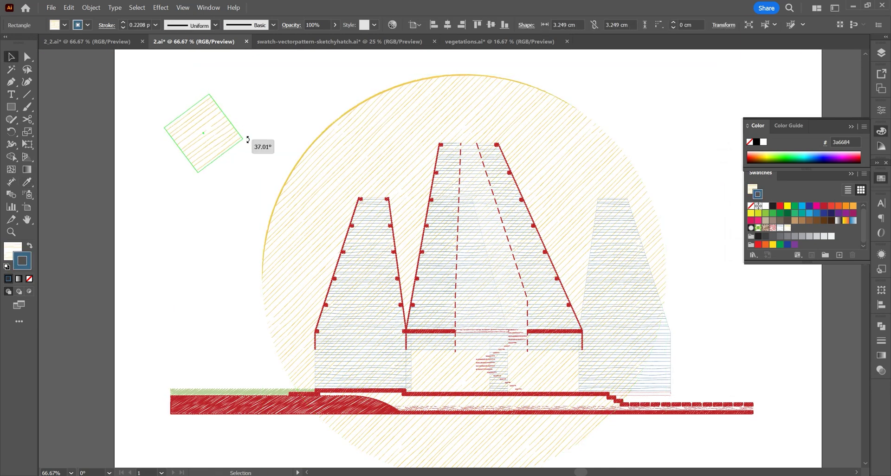
pyautogui.click(306, 176)
pyautogui.moveTo(248, 139); pyautogui.dragTo(288, 151)
pyautogui.click(27, 182)
pyautogui.click(223, 132)
pyautogui.click(11, 56)
pyautogui.click(190, 129)
# Apply the rotated, wider yellow hatch to the large circle and remove the circle's stroke
pyautogui.click(308, 153)
pyautogui.press('i')
pyautogui.click(228, 149)
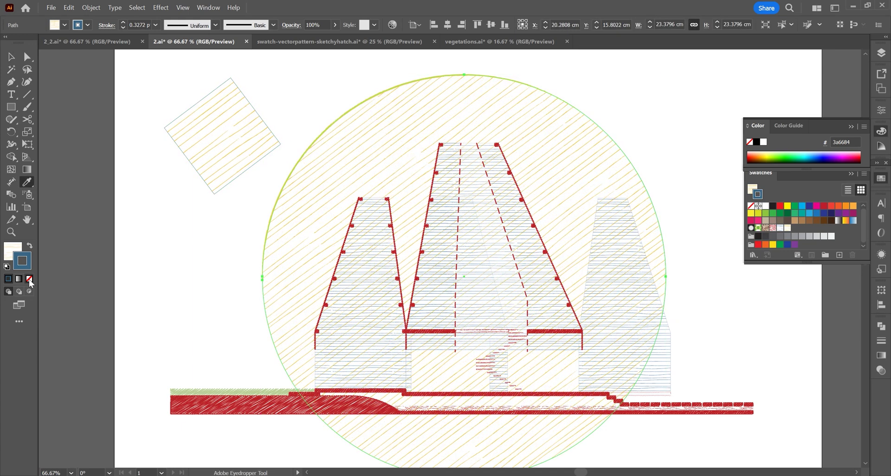
pyautogui.click(29, 279)
pyautogui.press('v')
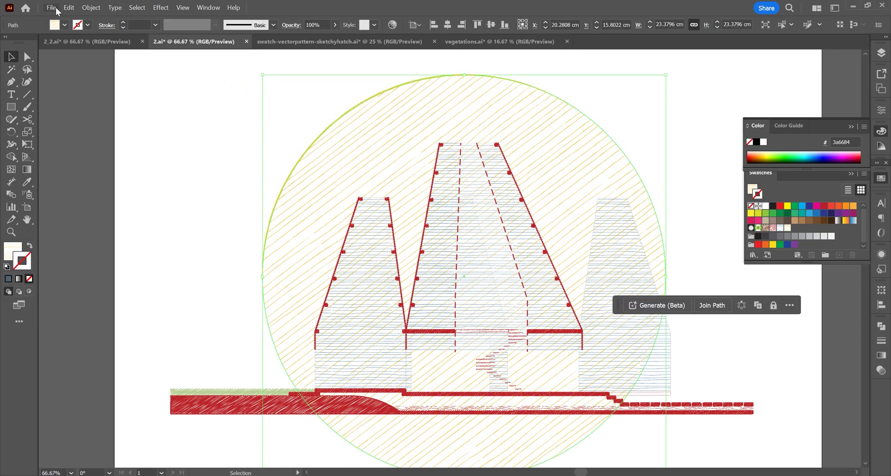
# Paste a copy of the yellow hatched circle in place and rotate it 90° to form a crosshatch
pyautogui.click(69, 7)
pyautogui.click(97, 108)
pyautogui.moveTo(668, 71)
pyautogui.mouseDown()
pyautogui.moveTo(513, 66)
pyautogui.moveTo(270, 86)
pyautogui.mouseUp()
# Group the two yellow hatched circles and lower the group's opacity to 22%
pyautogui.moveTo(641, 99); pyautogui.dragTo(582, 158)
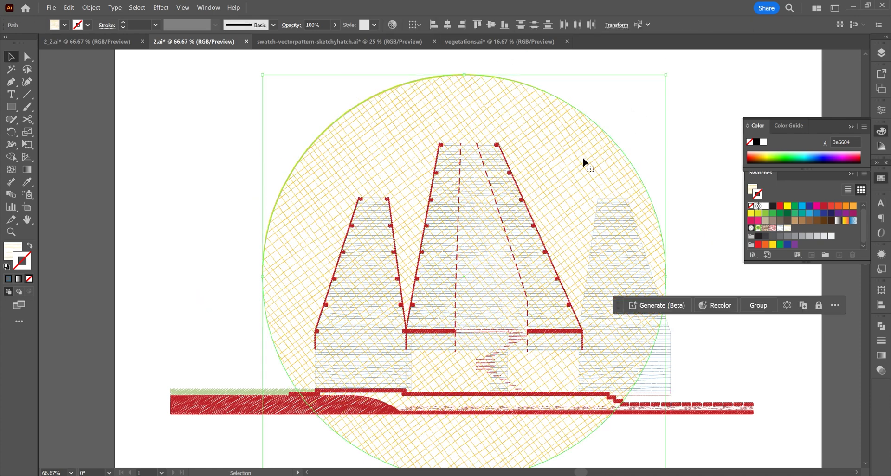
pyautogui.rightClick(566, 153)
pyautogui.click(592, 273)
pyautogui.click(334, 25)
pyautogui.moveTo(334, 37); pyautogui.dragTo(304, 38)
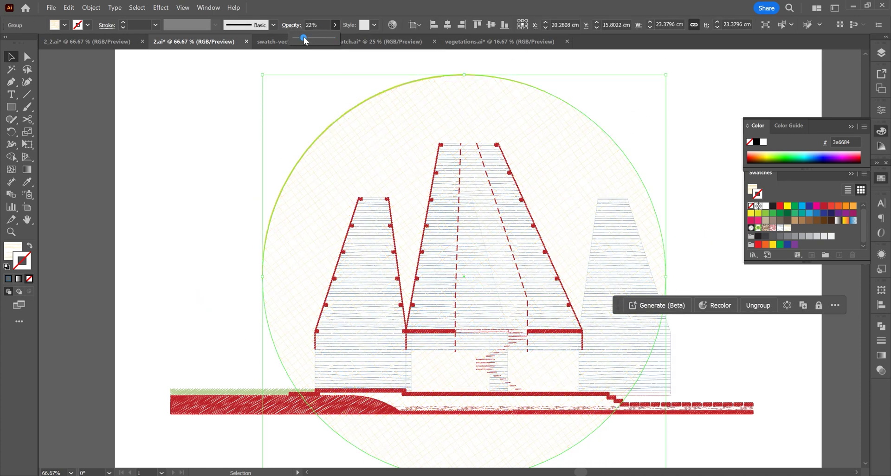
# Send the crosshatched circle group to the back
pyautogui.rightClick(540, 153)
pyautogui.click(691, 392)
pyautogui.click(565, 84)
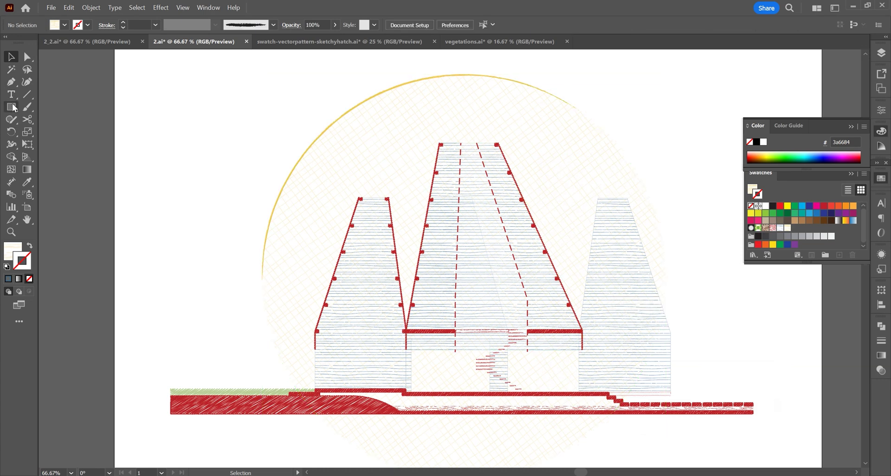
# Draw a closed Pen path that follows the ground and slab line and encloses the circle area above it
pyautogui.click(238, 390)
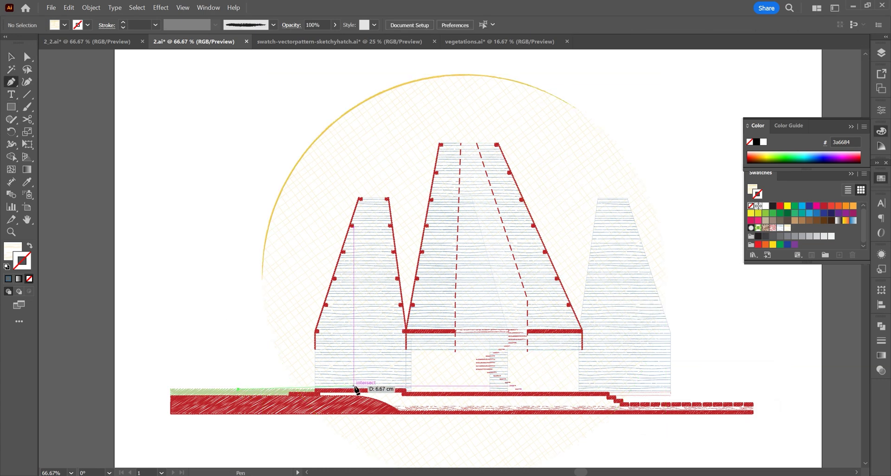
pyautogui.click(406, 392)
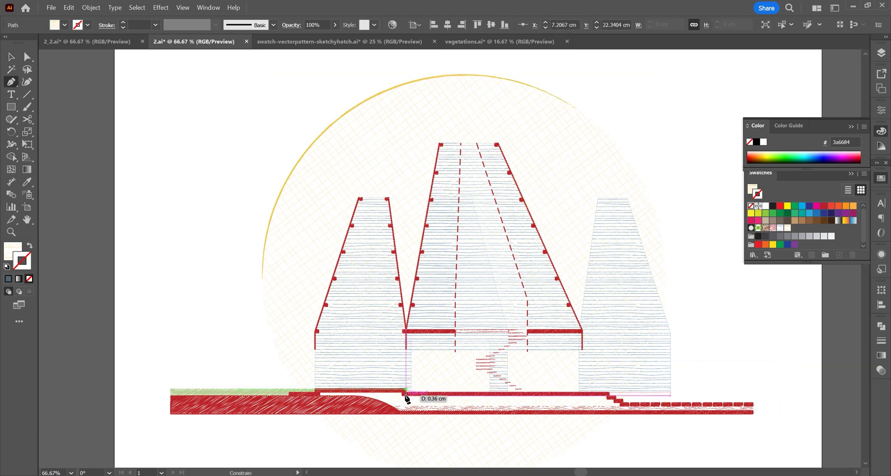
pyautogui.click(616, 399)
pyautogui.click(674, 404)
pyautogui.click(675, 64)
pyautogui.click(277, 64)
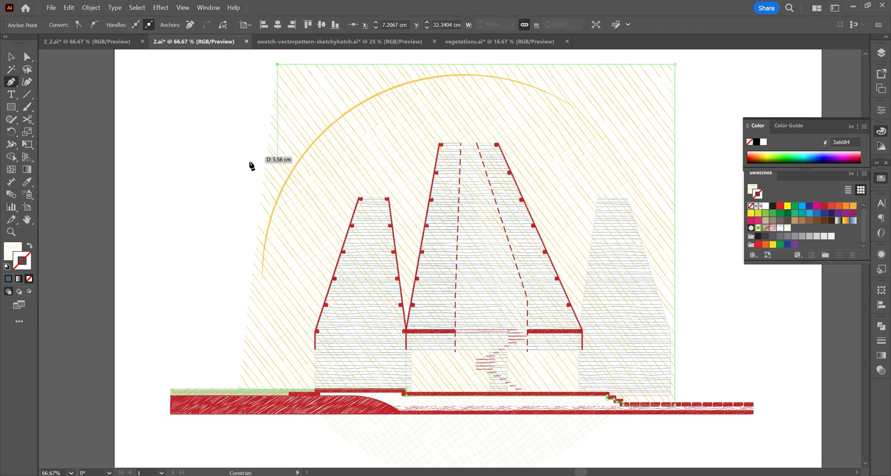
pyautogui.click(243, 205)
pyautogui.click(239, 390)
# Make a clipping mask from the closed path and the crosshatched circle group to keep only the part above the ground line
pyautogui.click(11, 57)
pyautogui.moveTo(683, 130); pyautogui.dragTo(594, 143)
pyautogui.rightClick(595, 143)
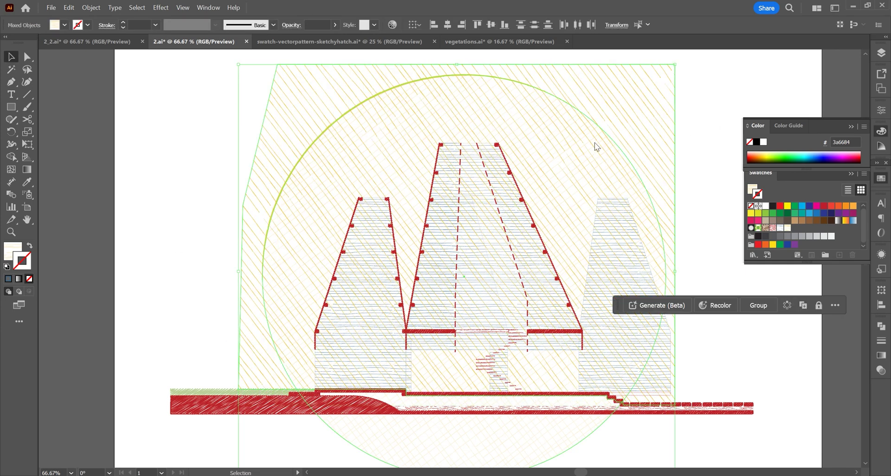
pyautogui.click(653, 302)
pyautogui.click(850, 126)
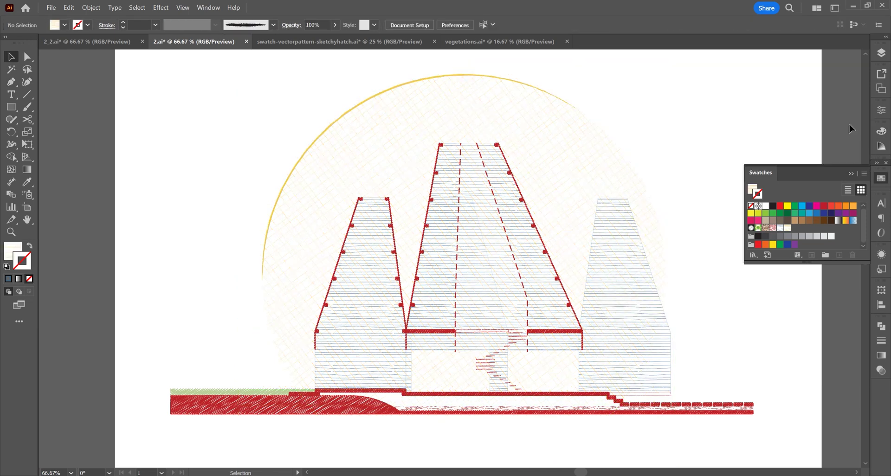
# Send the clipped crosshatched circle to the back of the drawing
pyautogui.rightClick(591, 177)
pyautogui.moveTo(654, 376)
pyautogui.click(738, 415)
pyautogui.click(724, 366)
# Duplicate the hatched tower shapes in place and give the copies the plain white fill sampled from the page
pyautogui.click(629, 321)
pyautogui.keyDown('shift'); pyautogui.click(501, 364); pyautogui.keyUp('shift')
pyautogui.keyDown('shift'); pyautogui.click(384, 374); pyautogui.keyUp('shift')
pyautogui.click(69, 8)
pyautogui.click(103, 109)
pyautogui.click(27, 182)
pyautogui.click(194, 148)
# Arrange the white tower copies between the blue hatches and the yellow crosshatched circle
pyautogui.press('v')
pyautogui.keyDown('shift'); pyautogui.click(475, 113); pyautogui.keyUp('shift')
pyautogui.keyDown('shift'); pyautogui.click(482, 110); pyautogui.keyUp('shift')
pyautogui.rightClick(482, 150)
pyautogui.click(513, 295)
pyautogui.keyDown('shift'); pyautogui.click(506, 122); pyautogui.keyUp('shift')
pyautogui.rightClick(506, 112)
pyautogui.moveTo(551, 305)
pyautogui.click(704, 316)
pyautogui.click(732, 372)
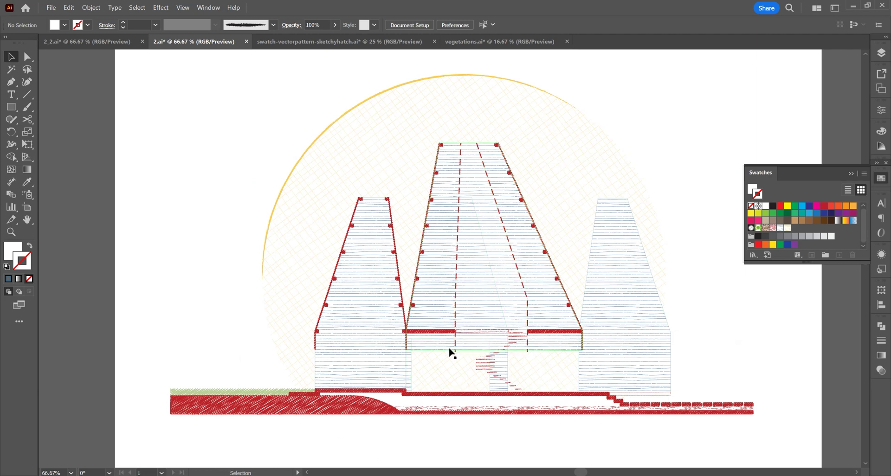
# Draw a white rectangle over the ground floor opening beside the stair and send it behind the linework
pyautogui.press('m')
pyautogui.moveTo(410, 351); pyautogui.dragTo(491, 392)
pyautogui.click(7, 56)
pyautogui.rightClick(388, 141)
pyautogui.moveTo(437, 330)
pyautogui.click(539, 368)
pyautogui.click(776, 384)
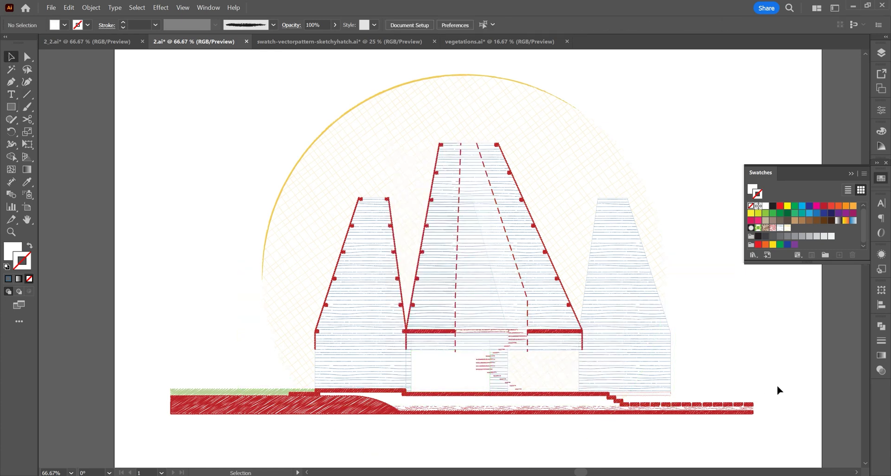
pyautogui.click(852, 173)
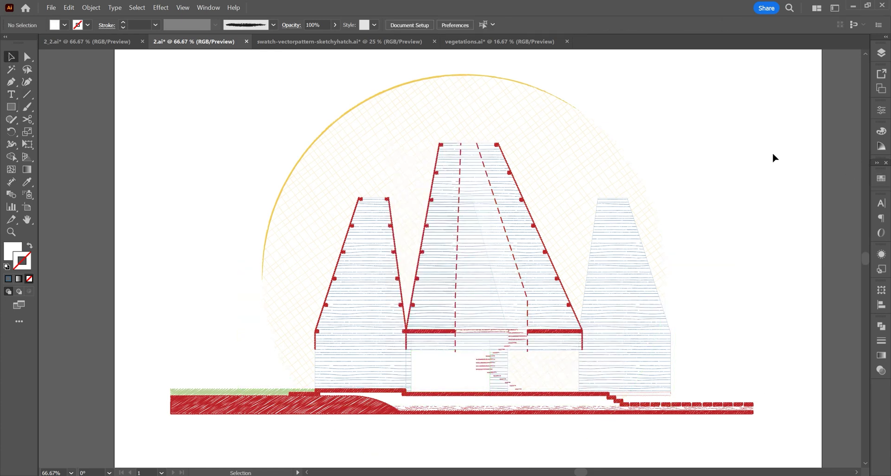
# Bring the sun sketch from vegetations.ai into the section drawing and place it above the arc's left side
pyautogui.click(499, 41)
pyautogui.scroll(2, 514, 381)
pyautogui.click(514, 383)
pyautogui.moveTo(514, 384); pyautogui.dragTo(318, 100)
# Recolour the sun sketch's strokes with the copied yellow colour code and enlarge it slightly
pyautogui.doubleClick(23, 263)
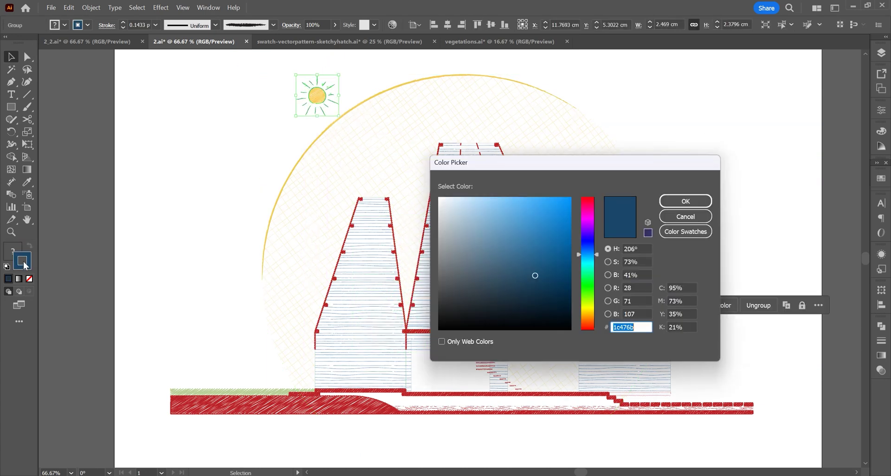
pyautogui.hotkey('ctrl', 'v')
pyautogui.click(698, 201)
pyautogui.moveTo(339, 75); pyautogui.dragTo(353, 61)
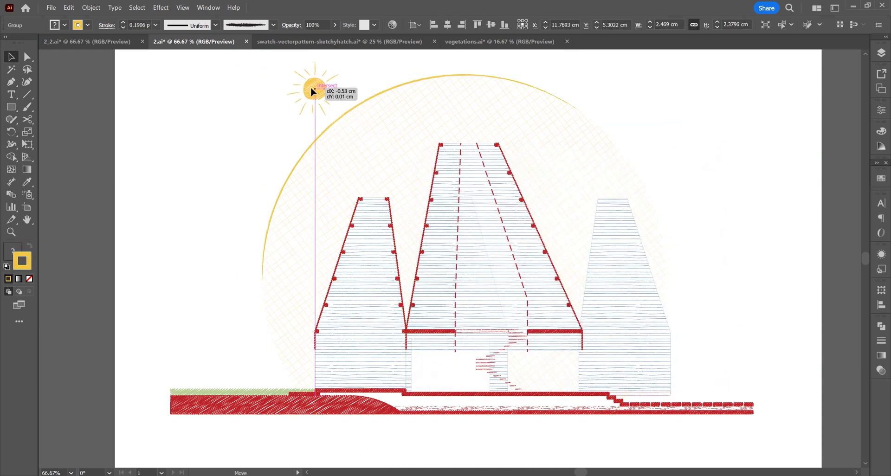
# Copy the double-headed arrow from vegetations.ai into 2.ai, scale it down and place it across the ground floor
pyautogui.click(500, 42)
pyautogui.click(478, 389)
pyautogui.hotkey('ctrl', 'c')
pyautogui.click(194, 41)
pyautogui.hotkey('ctrl', 'v')
pyautogui.moveTo(272, 259); pyautogui.dragTo(669, 270)
pyautogui.moveTo(734, 290); pyautogui.dragTo(351, 372)
pyautogui.moveTo(675, 350); pyautogui.dragTo(603, 360)
pyautogui.click(754, 238)
# Move the double-headed arrow to the layer above in the layer stack
pyautogui.click(562, 366)
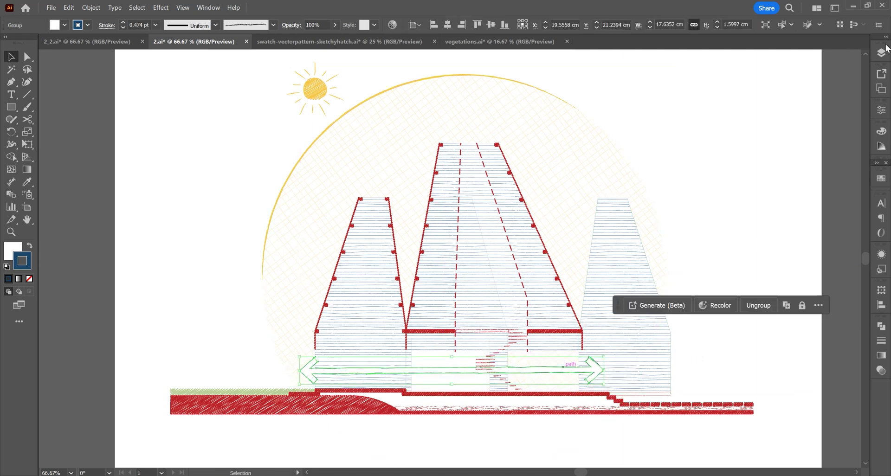
pyautogui.click(881, 54)
pyautogui.moveTo(860, 93); pyautogui.dragTo(860, 82)
pyautogui.click(880, 53)
pyautogui.click(753, 216)
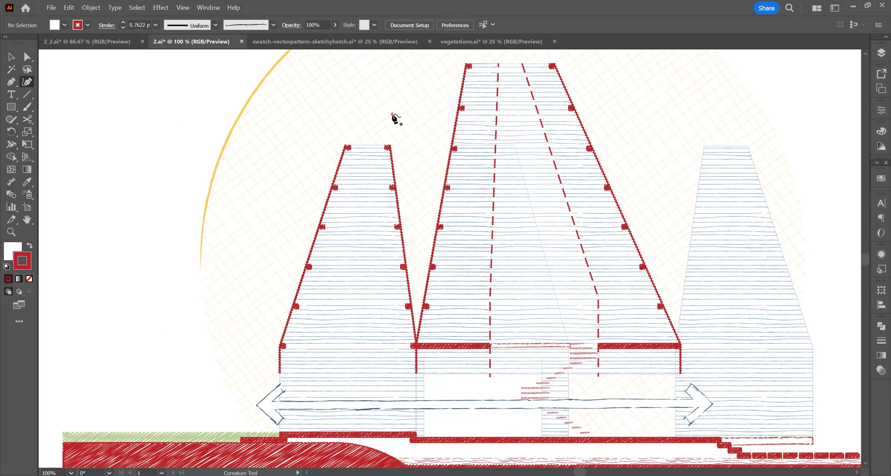
# Draw a looping spiral with the Curvature tool from above the left tower's top down to the ground floor
pyautogui.click(392, 114)
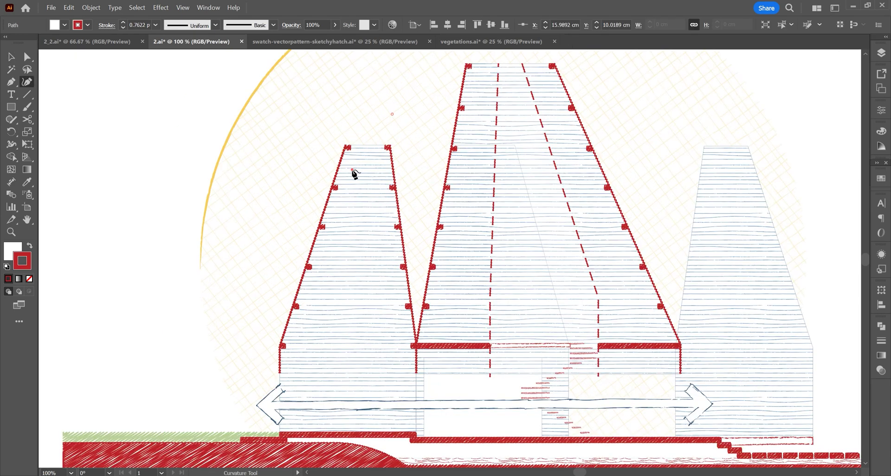
pyautogui.click(382, 212)
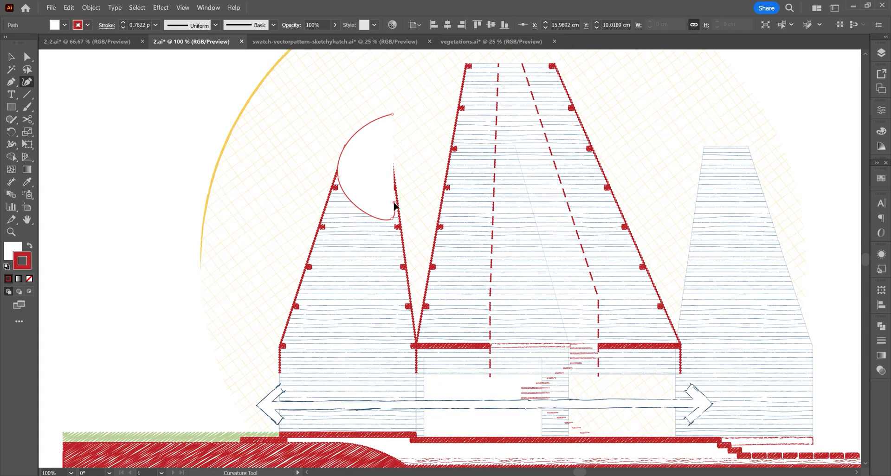
pyautogui.click(340, 211)
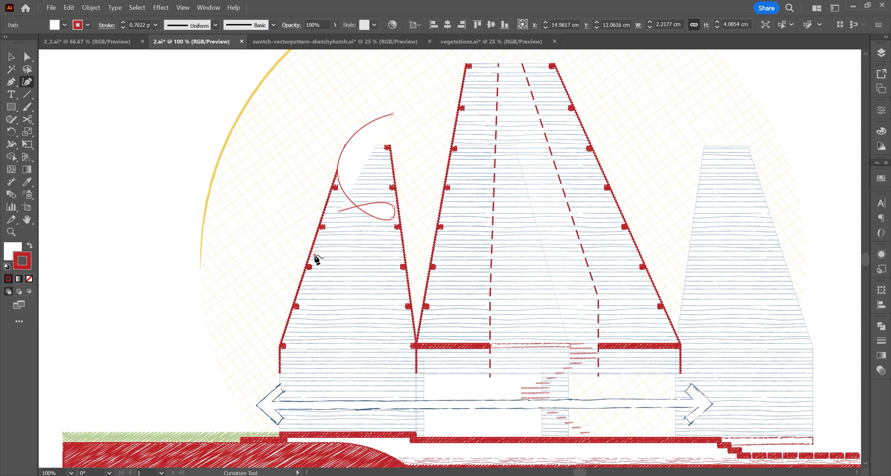
pyautogui.click(399, 287)
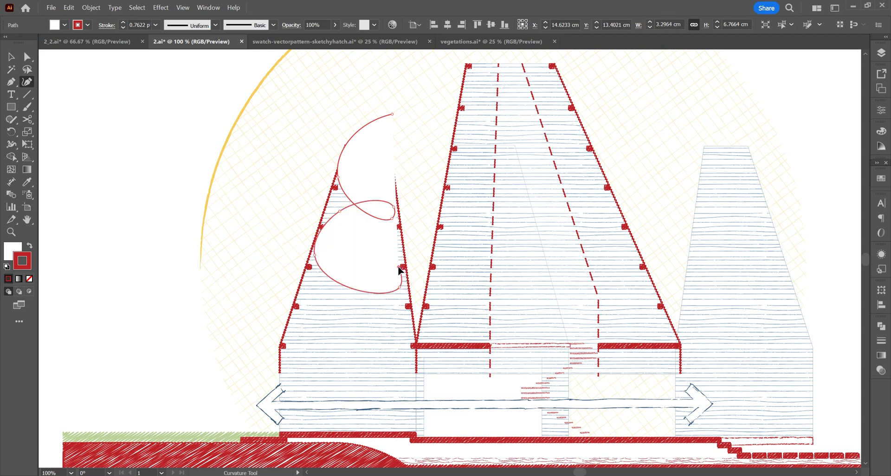
pyautogui.click(359, 263)
pyautogui.click(303, 296)
pyautogui.click(313, 326)
pyautogui.click(402, 348)
pyautogui.click(407, 332)
pyautogui.click(359, 319)
pyautogui.click(335, 392)
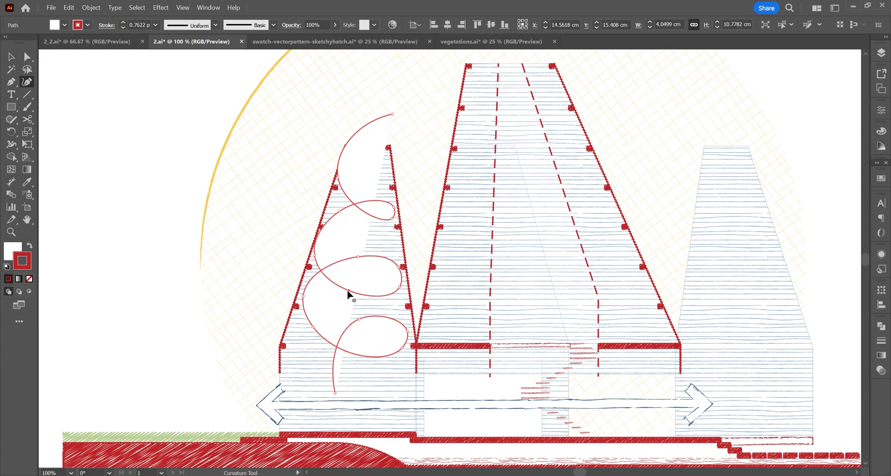
# Remove the spiral's fill and adjust its upper curve to sit inside the left tower
pyautogui.click(12, 251)
pyautogui.click(29, 278)
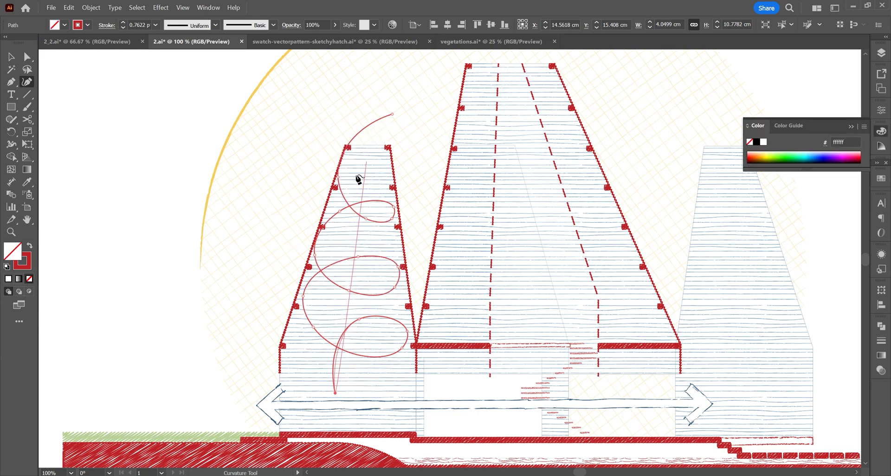
pyautogui.moveTo(338, 177); pyautogui.dragTo(343, 177)
# Add triangular arrowheads to both ends of the spiral
pyautogui.click(880, 341)
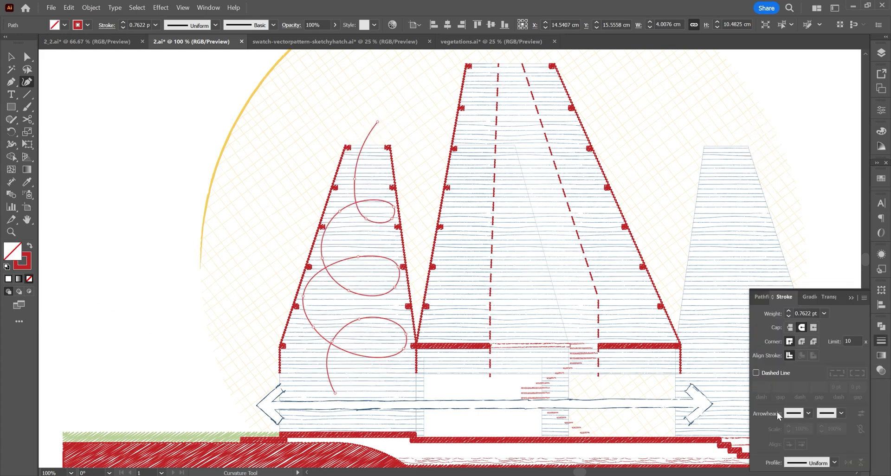
pyautogui.click(795, 413)
pyautogui.click(794, 399)
pyautogui.click(828, 413)
pyautogui.click(825, 399)
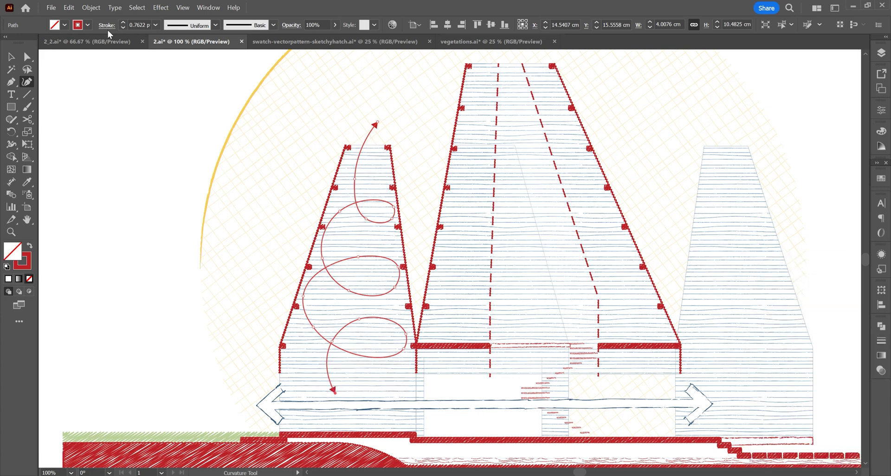
# Apply a variable width profile to the spiral arrow and set its stroke weight to 2 pt
pyautogui.click(216, 25)
pyautogui.click(183, 60)
pyautogui.click(156, 25)
pyautogui.click(173, 85)
pyautogui.click(11, 57)
pyautogui.click(191, 150)
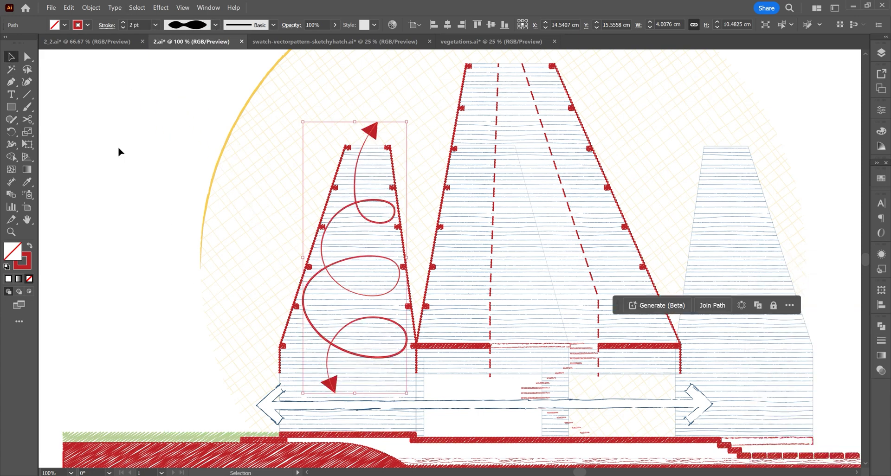
# Reselect the spiral arrow and increase its stroke weight further
pyautogui.click(374, 130)
pyautogui.click(27, 82)
pyautogui.click(11, 56)
pyautogui.click(156, 25)
pyautogui.click(168, 94)
pyautogui.click(156, 25)
pyautogui.click(168, 104)
# Expand the spiral arrow to outlines, give it the horizontal arrow's white fill and blue stroke, and unite its shapes
pyautogui.click(91, 8)
pyautogui.click(118, 173)
pyautogui.click(27, 182)
pyautogui.click(477, 400)
pyautogui.click(881, 327)
pyautogui.click(759, 349)
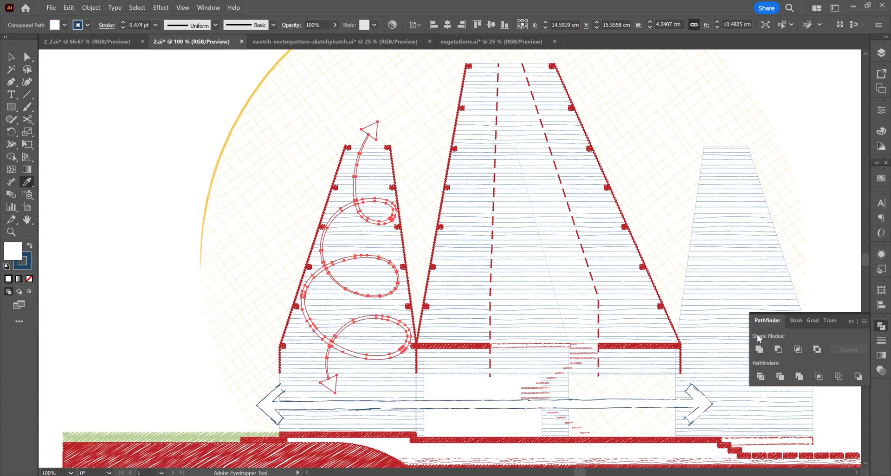
# Apply the sketchy brush to the spiral arrow's outline and set its stroke weight to 0.25 pt
pyautogui.press('v')
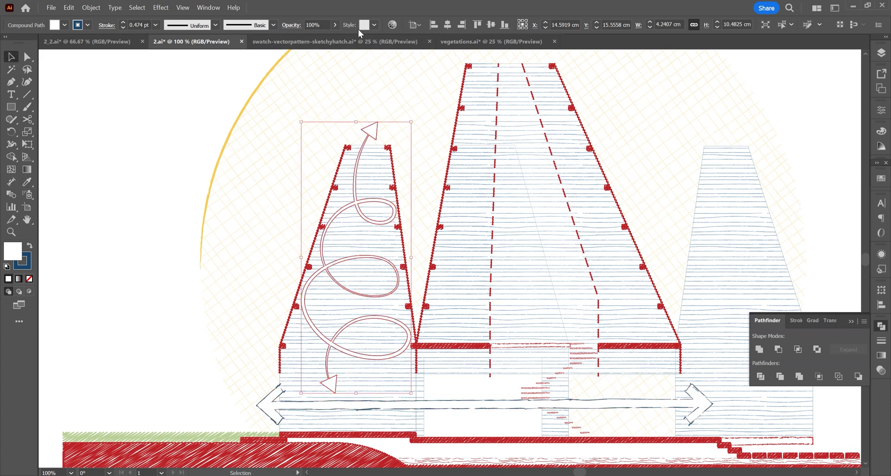
pyautogui.click(273, 26)
pyautogui.scroll(-3, 253, 95)
pyautogui.click(249, 95)
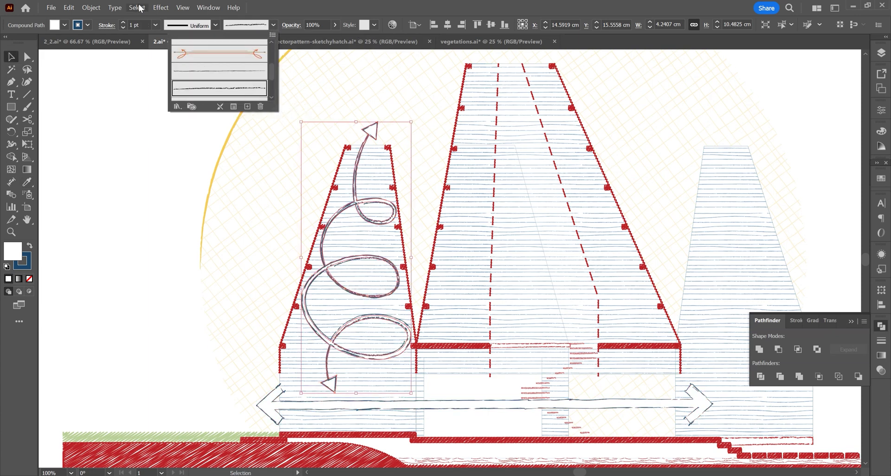
pyautogui.click(155, 25)
pyautogui.click(177, 50)
pyautogui.click(155, 25)
pyautogui.click(164, 37)
pyautogui.click(149, 96)
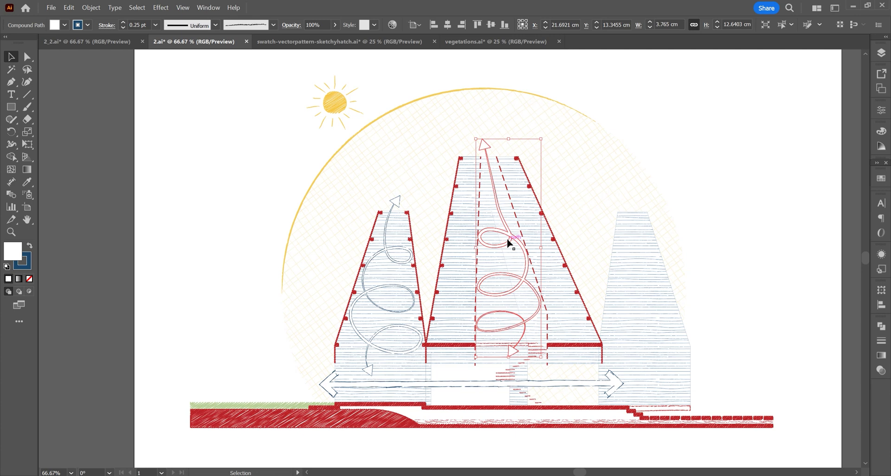
# Paste the north arrow sketch beside the sun circle and the green trees onto the grass strip
pyautogui.click(703, 139)
pyautogui.hotkey('ctrl', 'shift', 'v')
pyautogui.click(691, 153)
pyautogui.hotkey('ctrl', 'v')
pyautogui.hotkey('ctrl', 'shift', 'a')
# Place one standing figure in the ground floor opening and another at the steps beside the right tower
pyautogui.click(437, 393)
pyautogui.click(466, 418)
pyautogui.hotkey('ctrl', 'shift', 'v')
pyautogui.click(616, 416)
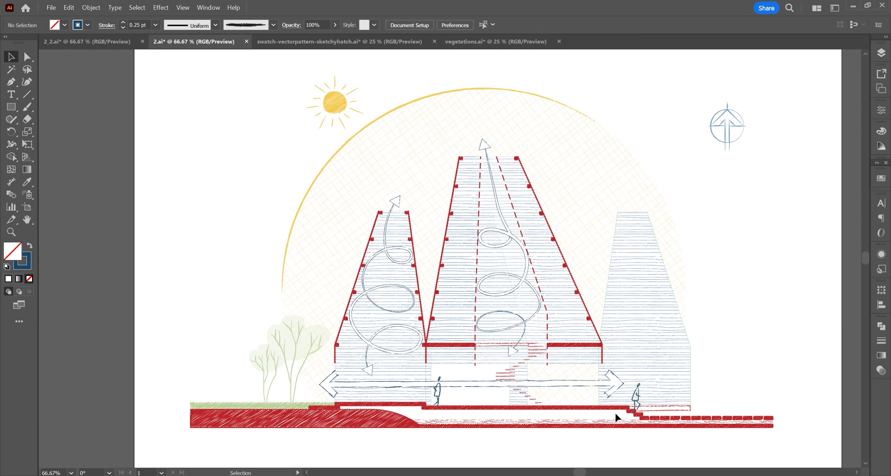
# Stretch the free end of the thin red platform outline outward beyond the right tower
pyautogui.click(690, 411)
pyautogui.hotkey('ctrl', 'shift', 'a')
pyautogui.press('a')
pyautogui.moveTo(691, 409); pyautogui.dragTo(733, 409)
pyautogui.click(746, 373)
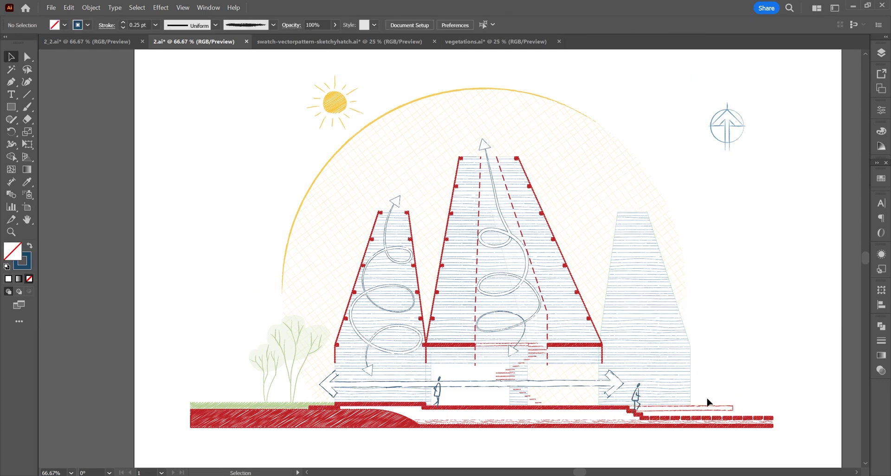
# Paste the seated figure and position it on the extended platform beyond the right tower
pyautogui.hotkey('ctrl', 'shift', 'v')
pyautogui.moveTo(709, 399); pyautogui.dragTo(710, 399)
pyautogui.hotkey('ctrl', '-')
pyautogui.hotkey('ctrl', 'shift', 'a')
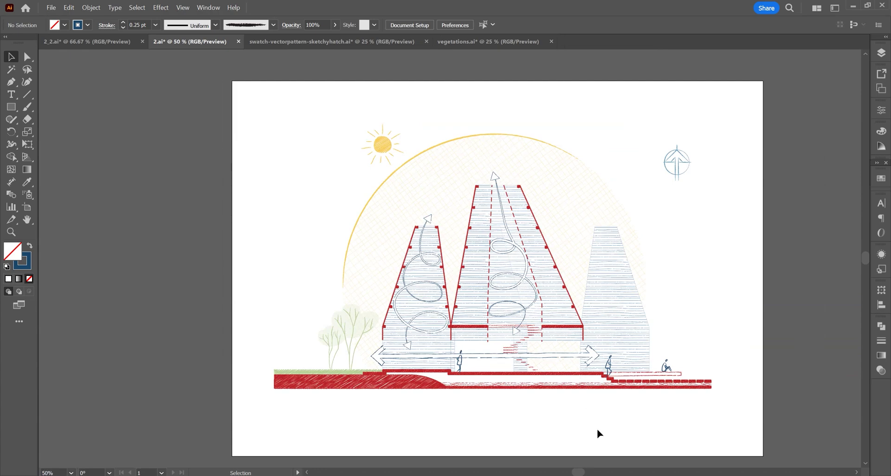